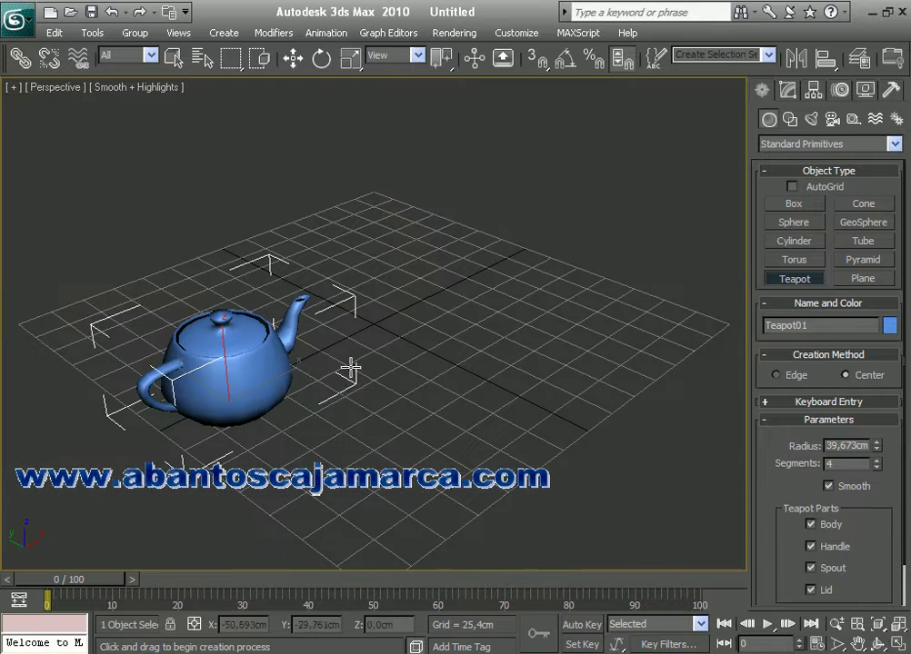
Clone the teapot along the X axis about 135 cm away as a single independent copy.
left_click(296, 66)
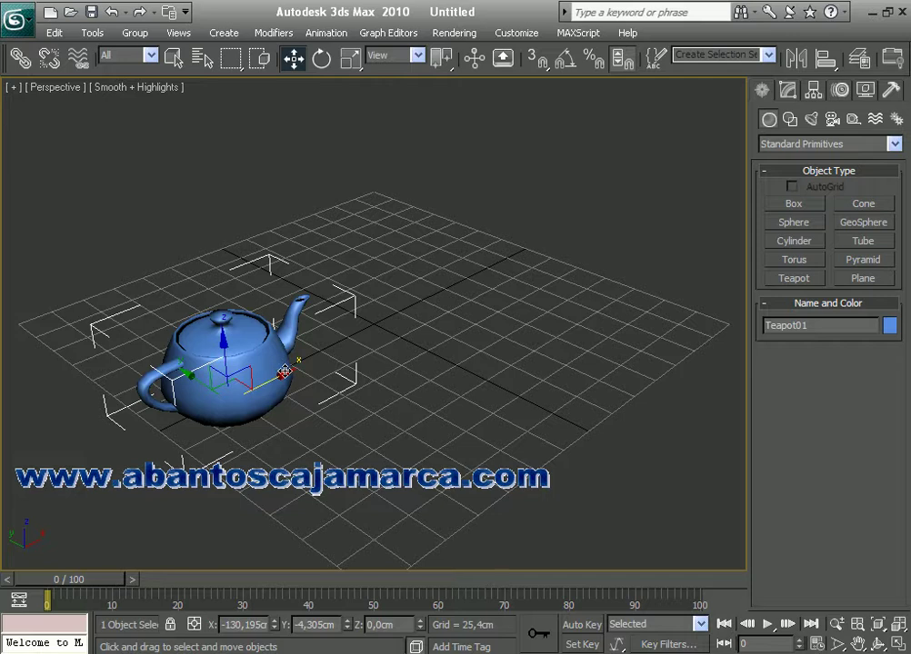
mouse_move(285, 372)
left_mouse_down("shift")
mouse_move(347, 329)
mouse_move(439, 287)
left_mouse_up("shift")
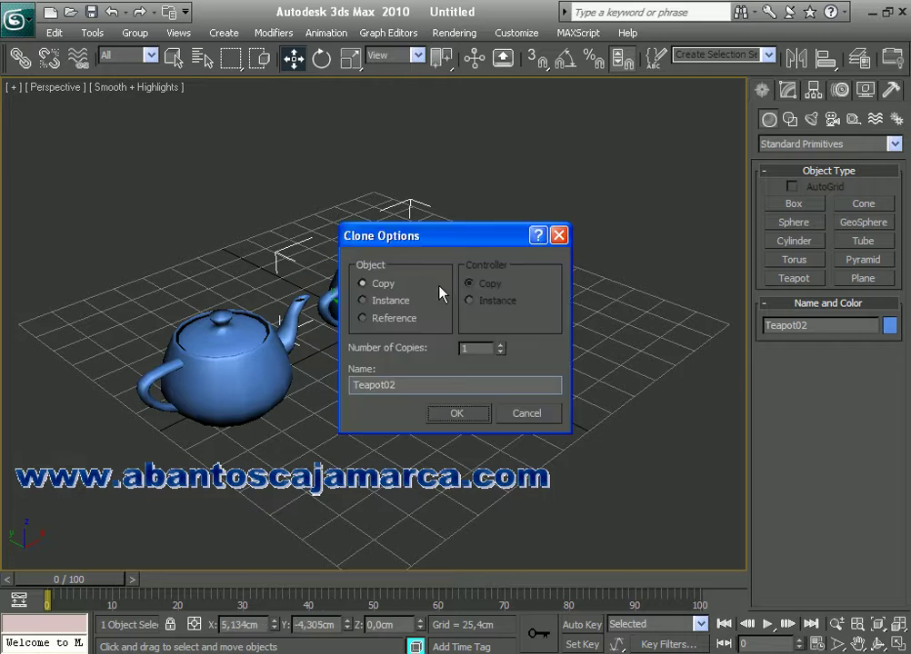
left_click_drag(431, 239, 478, 318)
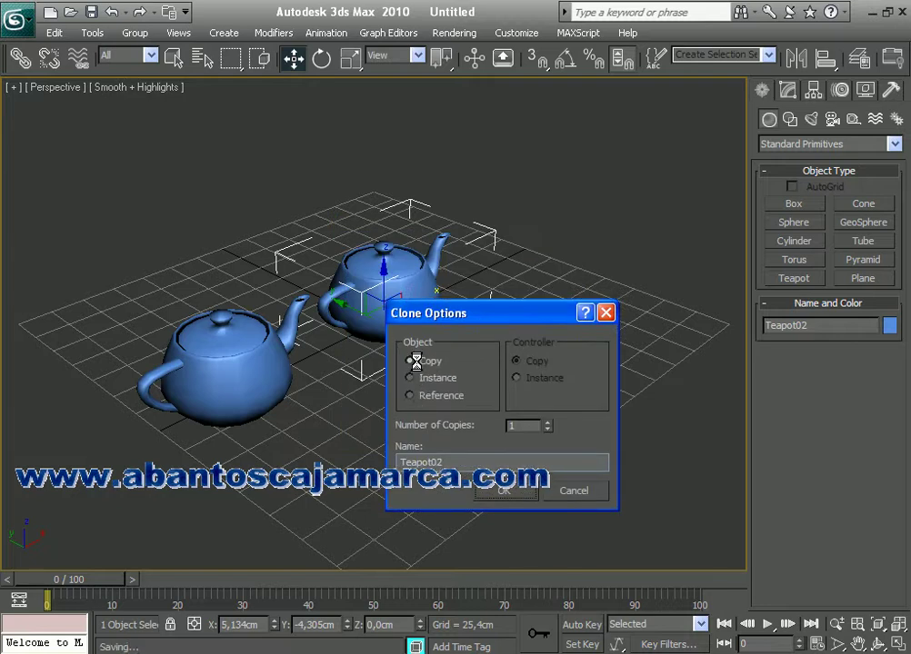
left_click(493, 489)
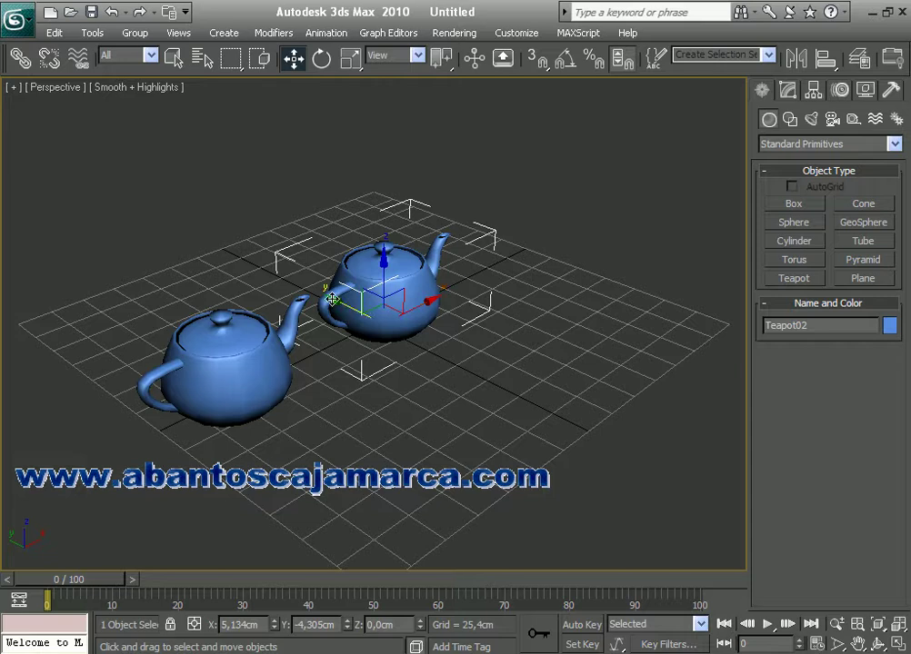
Clone the second teapot along the negative Y axis as five copies spaced about 100 cm apart.
left_click_drag(333, 299, 436, 359, "shift")
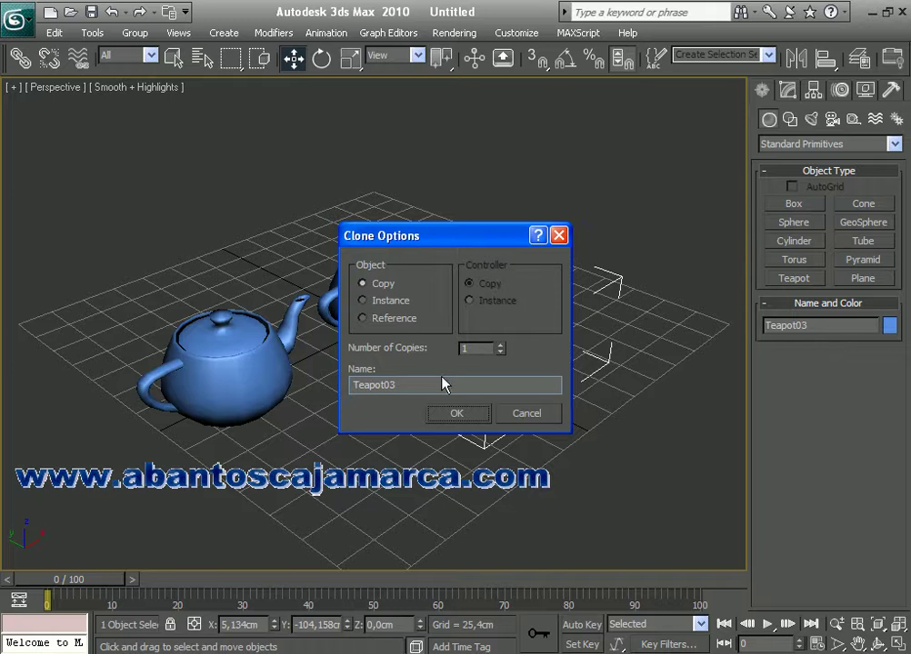
left_click(499, 346)
left_click(500, 347)
left_click(500, 346)
left_click(458, 414)
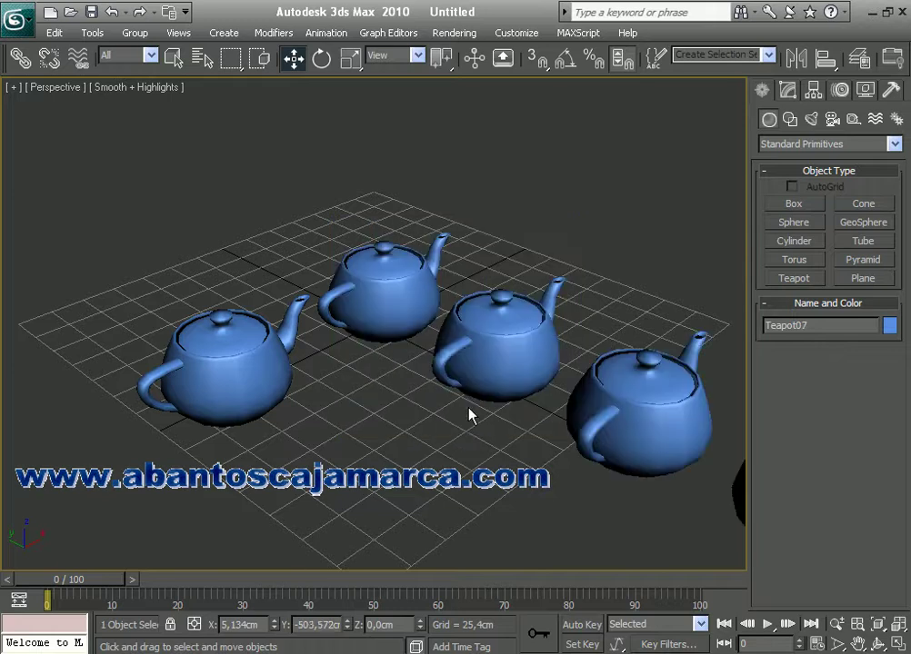
scroll(467, 407, "down", 4)
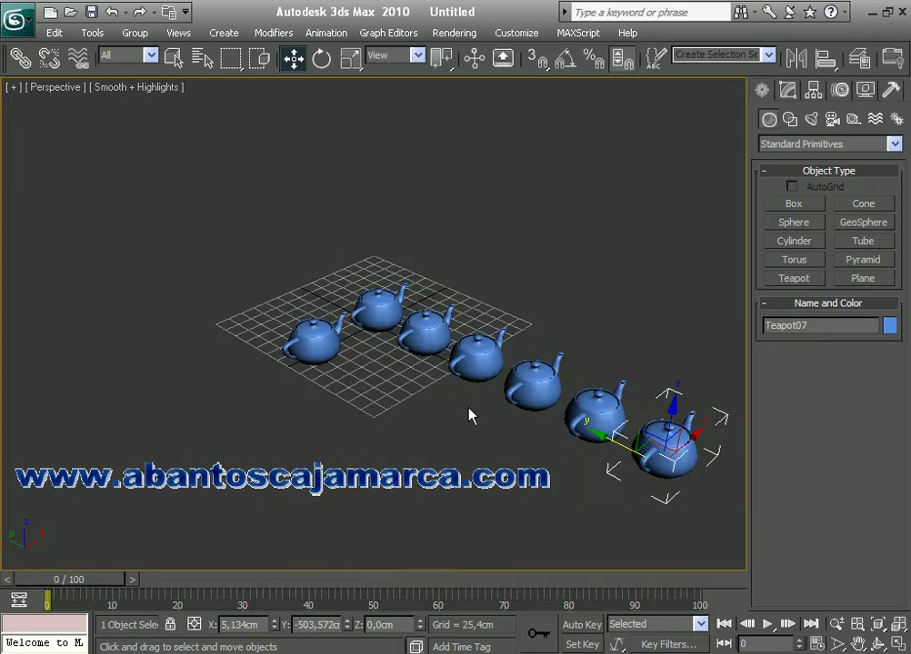
Select the original teapot and the three clones nearest to it, and delete all four.
left_click(302, 332)
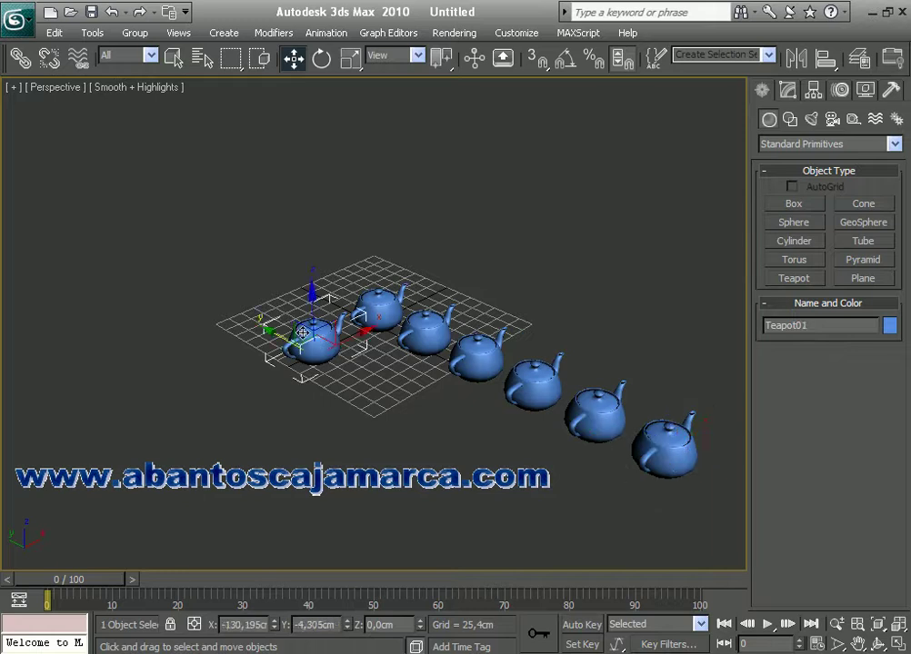
left_click(380, 309, "ctrl")
left_click(416, 329, "ctrl")
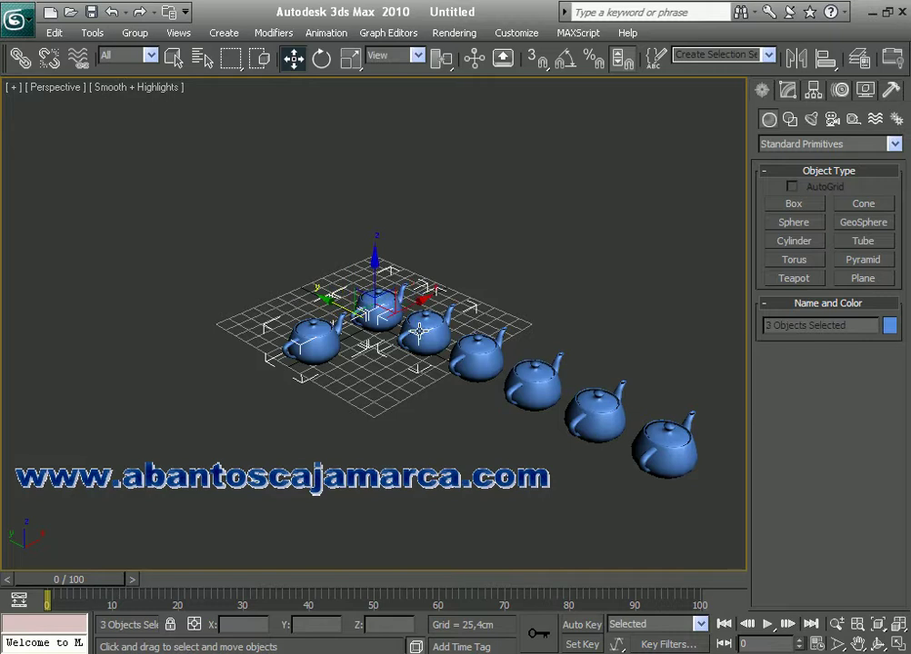
left_click(479, 352, "ctrl")
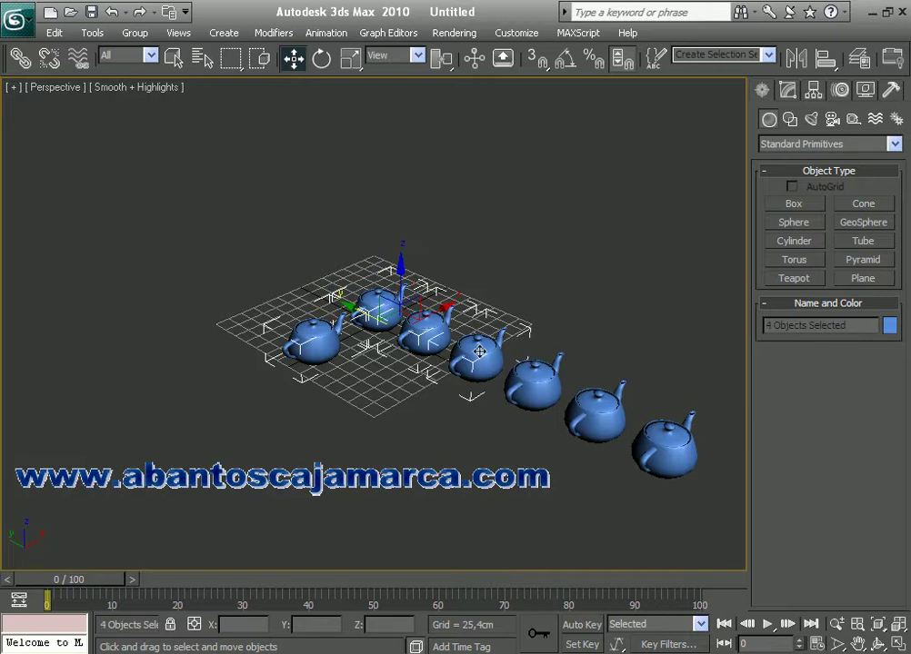
left_click_drag(402, 271, 402, 226)
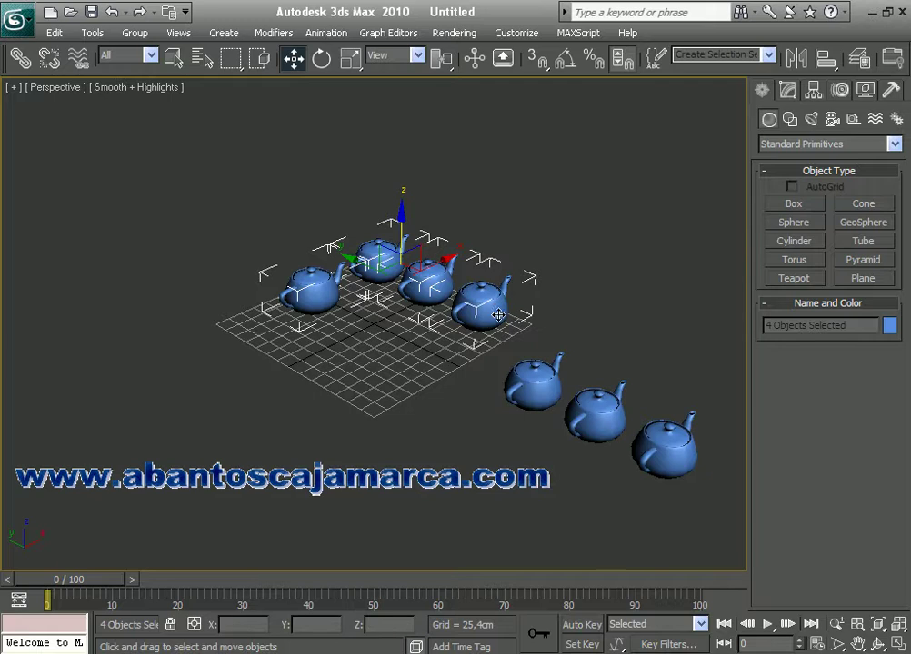
key("Delete")
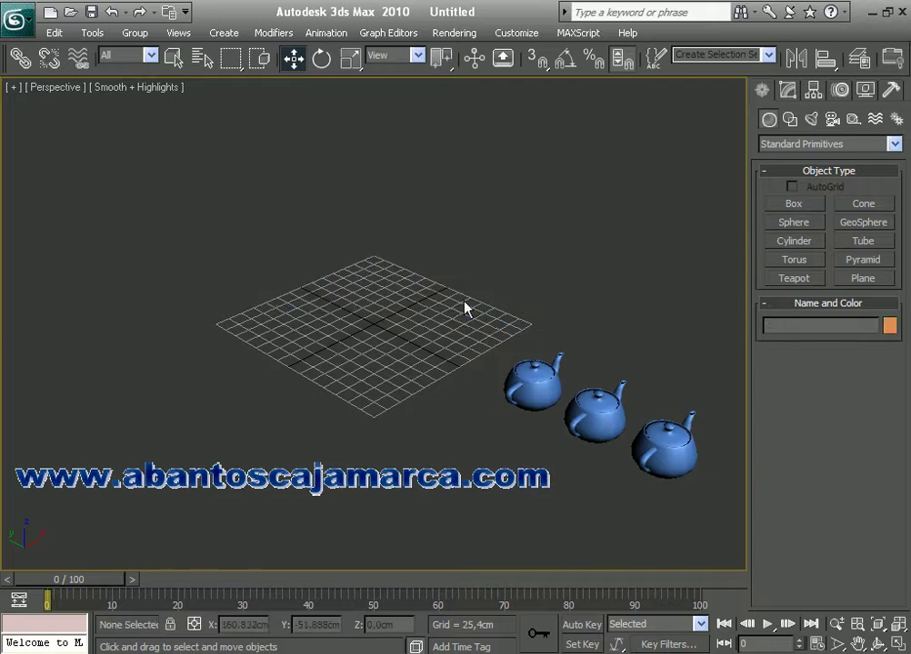
Move the nearest remaining teapot along Y to the grid's centre, at about -8.6 cm, and delete the other two teapots.
left_click(517, 373)
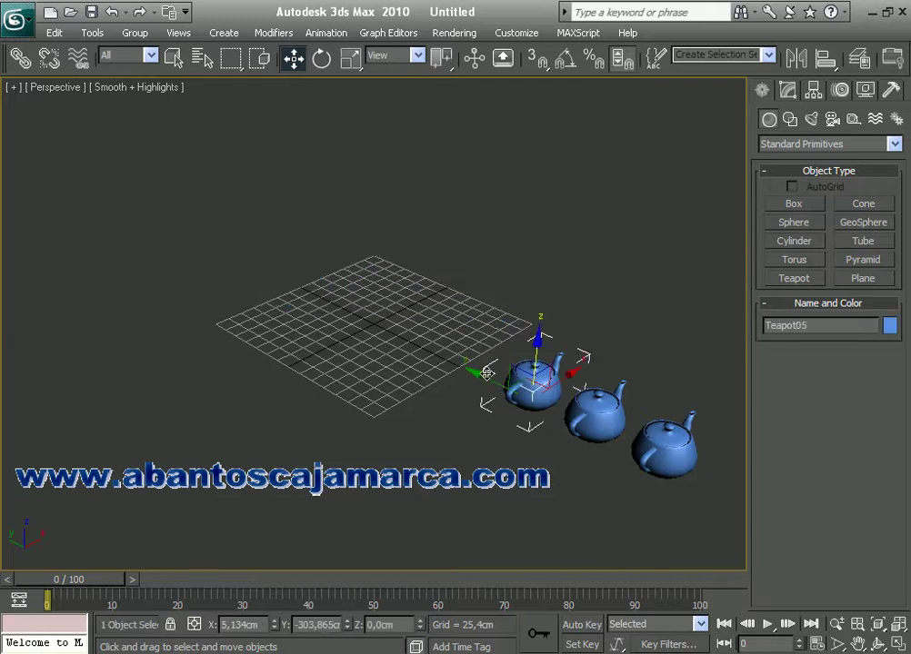
left_click_drag(482, 374, 314, 307)
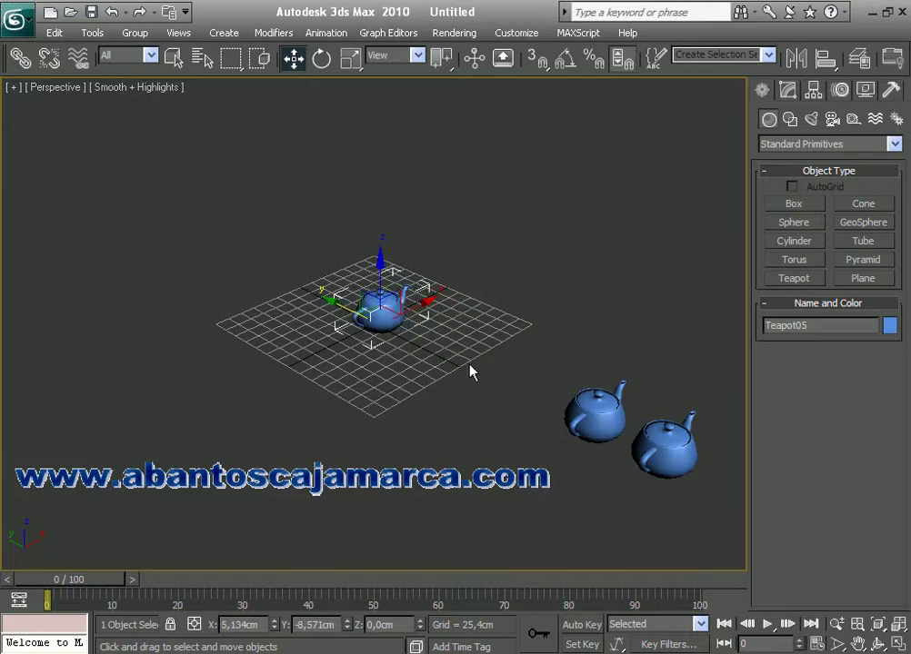
left_click_drag(552, 342, 721, 514)
key("Delete")
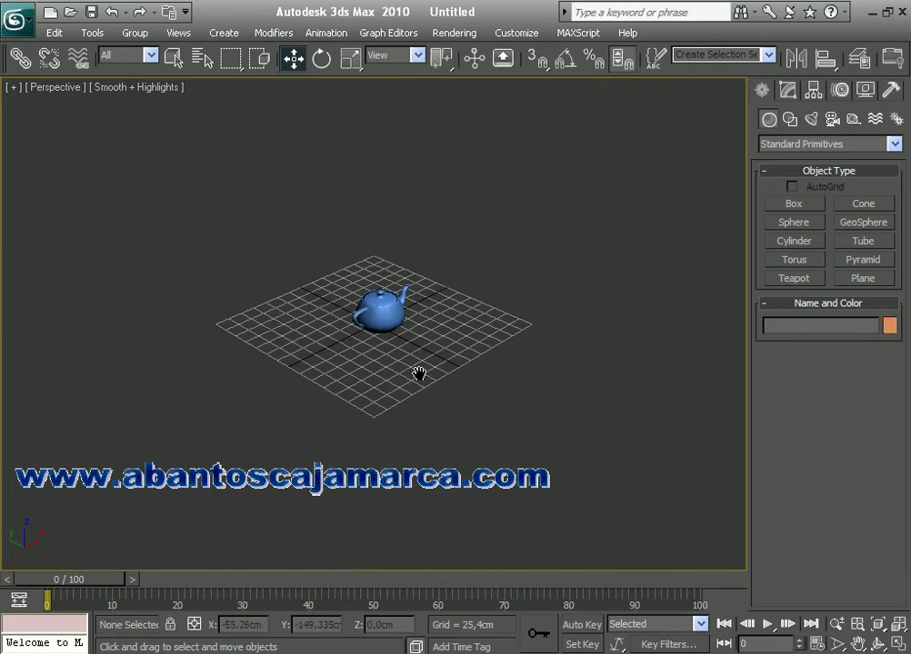
Move the remaining teapot along the X axis to about -88 cm.
scroll(419, 374, "up", 3)
scroll(419, 373, "up", 2)
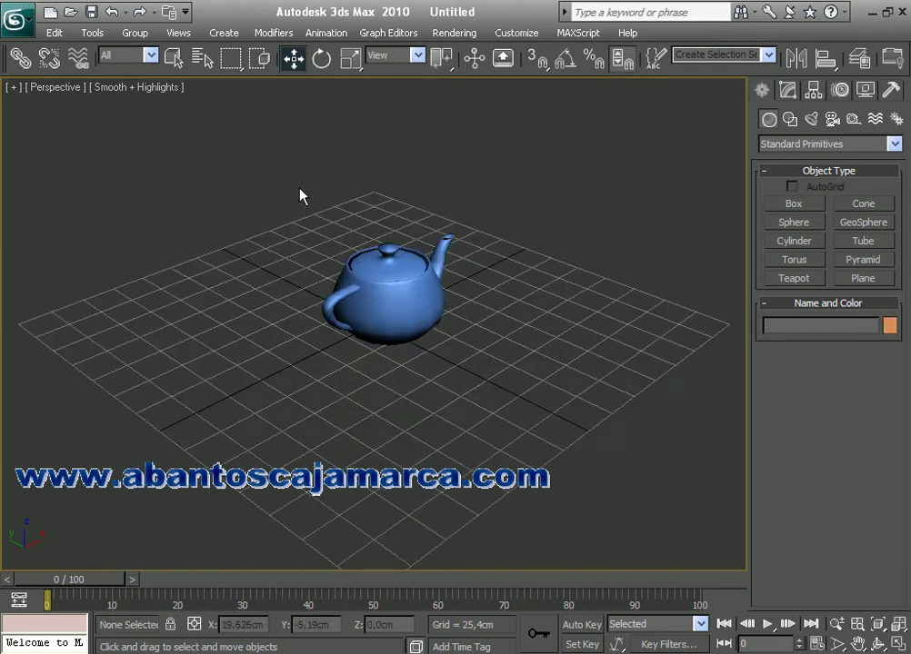
left_click(397, 307)
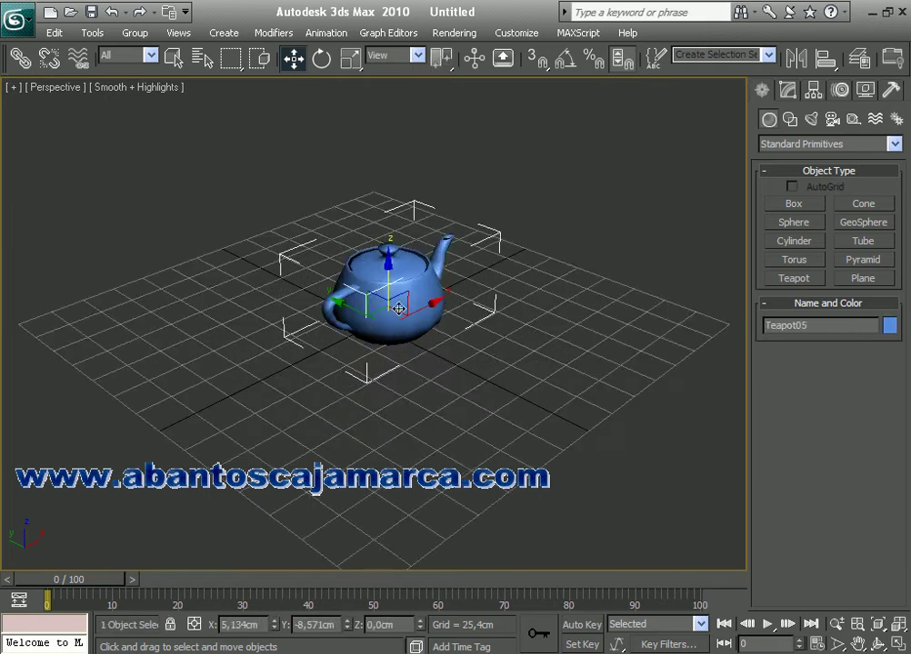
left_click_drag(398, 309, 332, 341)
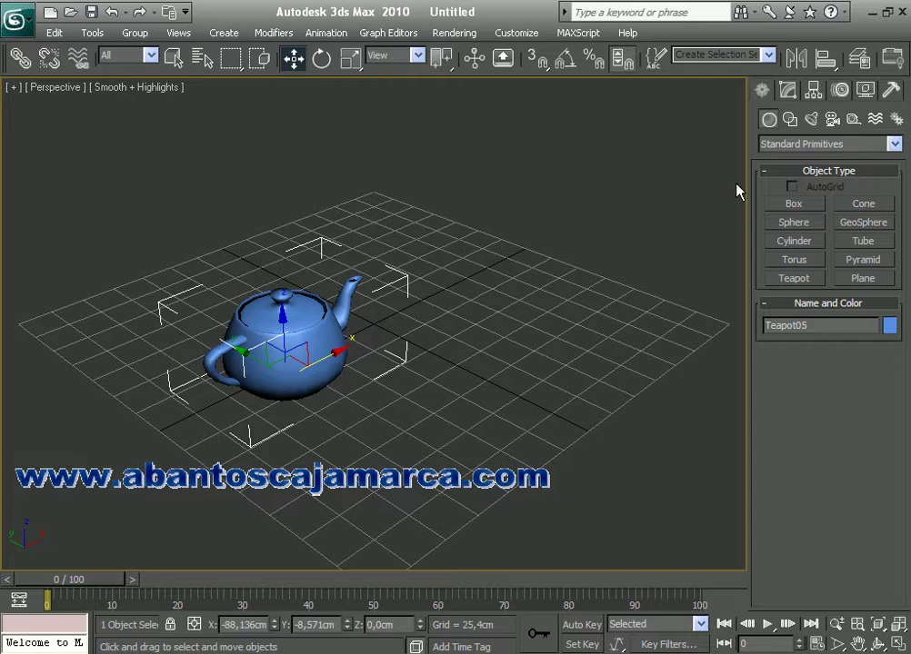
Compare mirroring the teapot about the X, Y and Z axes, and create a mirrored copy about Z with zero offset.
left_click(797, 62)
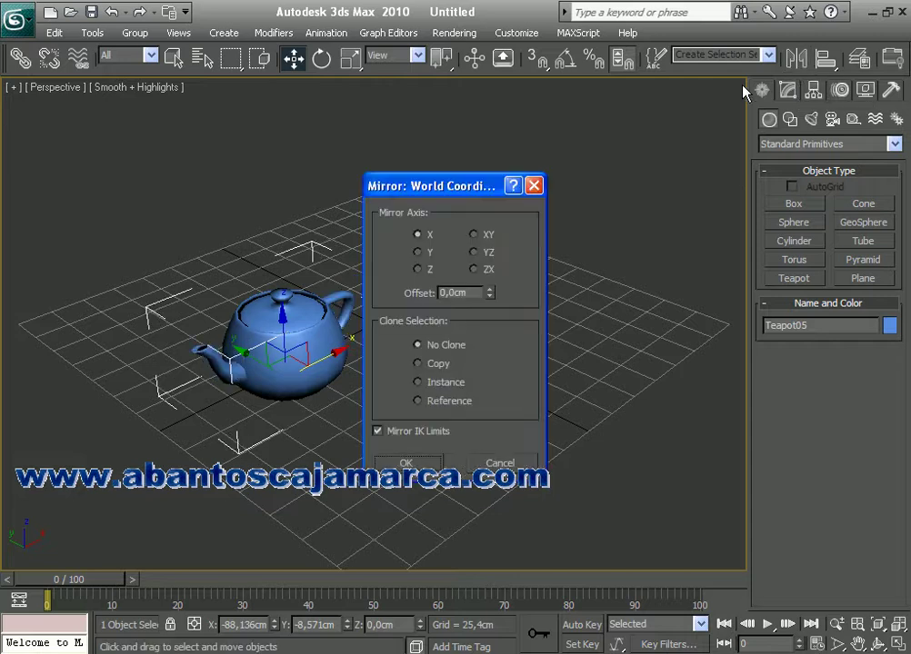
left_click_drag(421, 186, 538, 259)
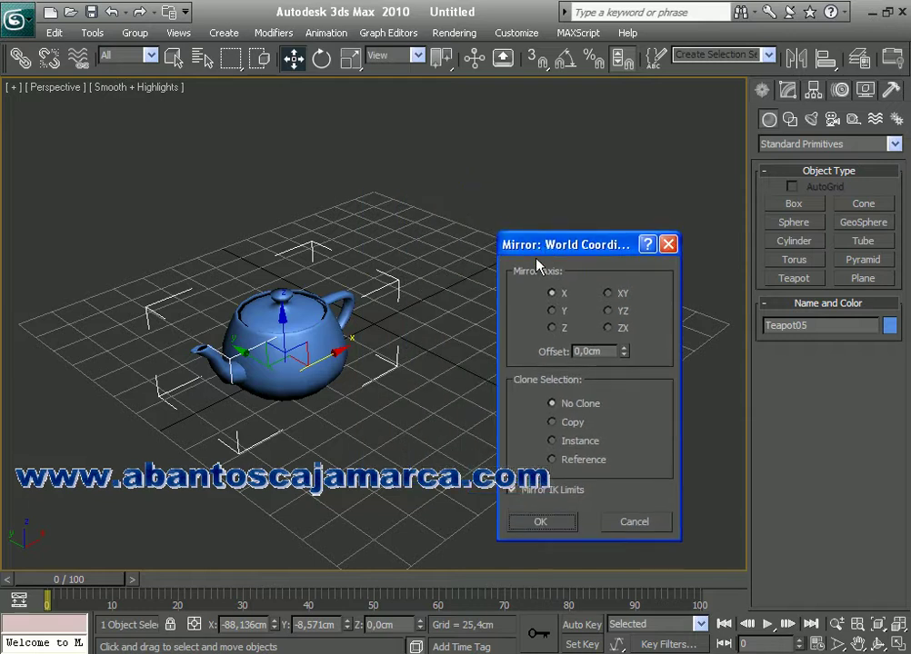
left_click(552, 310)
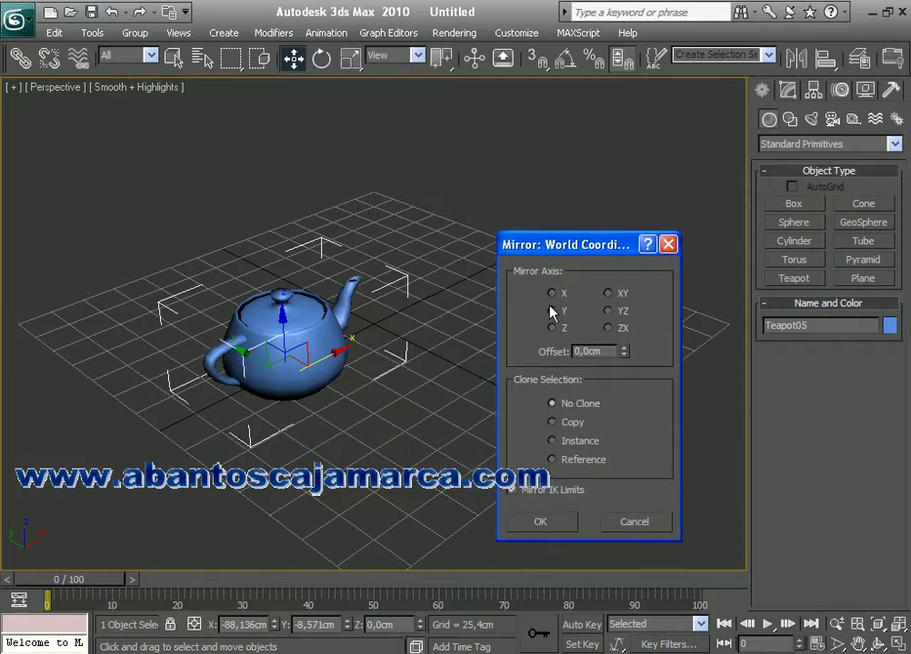
left_click(551, 328)
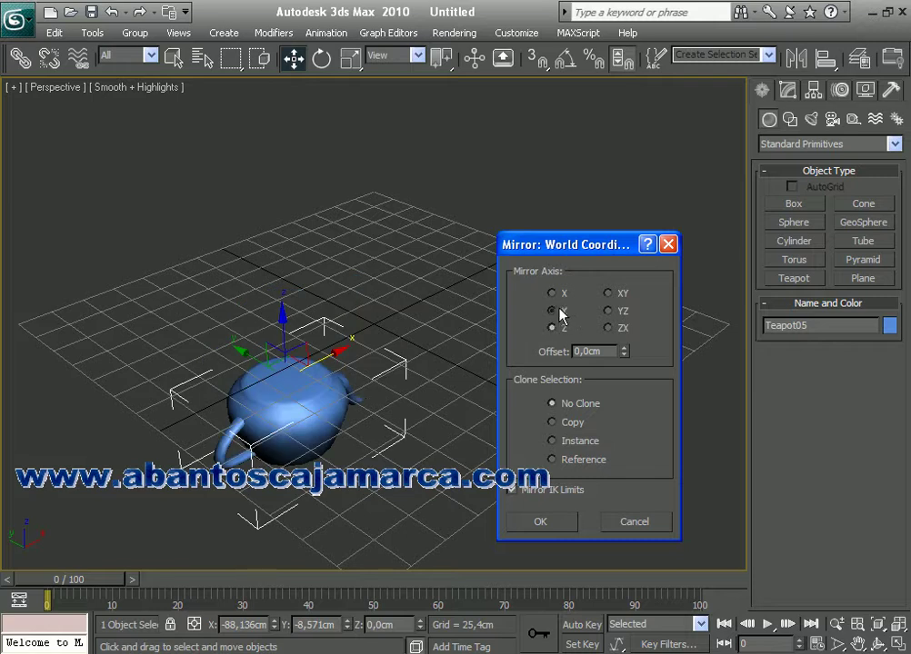
left_click(558, 311)
left_click(556, 295)
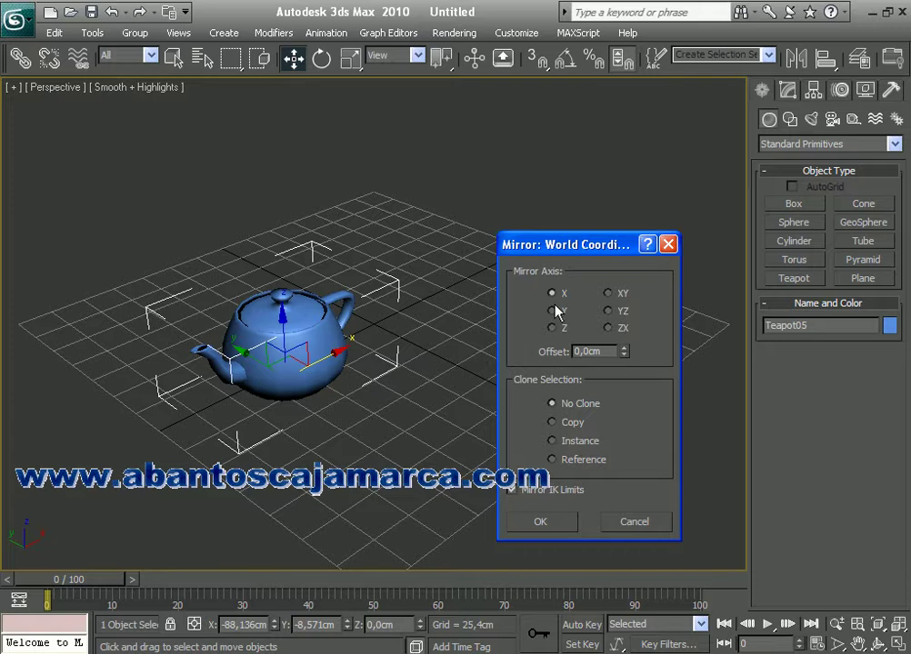
left_click(569, 425)
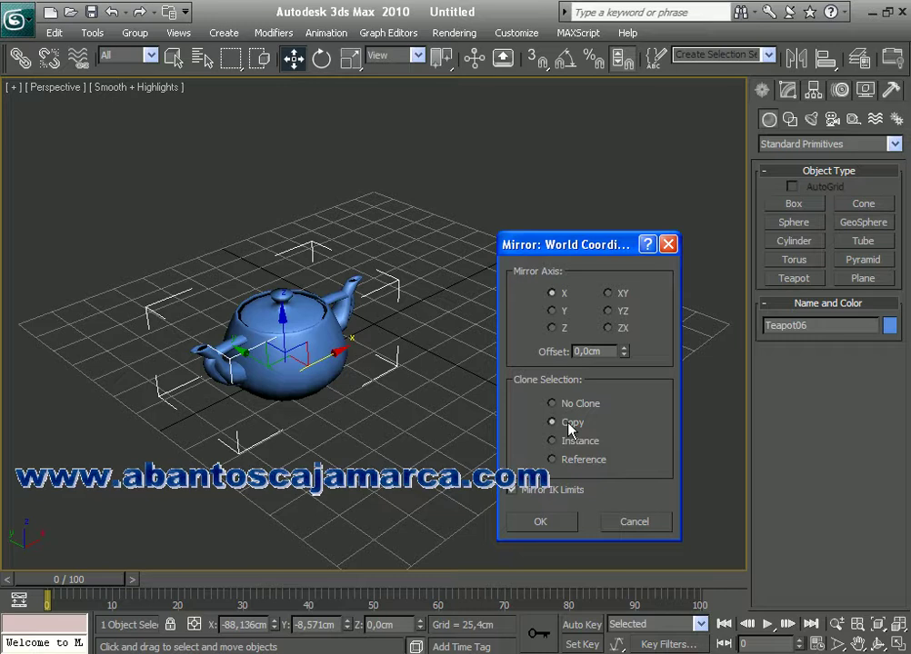
left_click(552, 328)
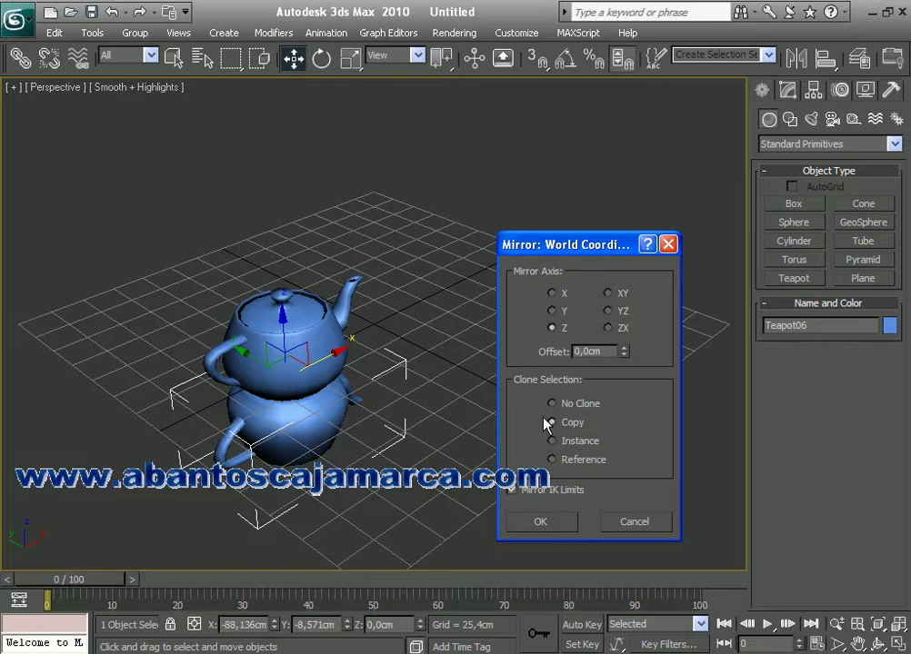
left_click(570, 523)
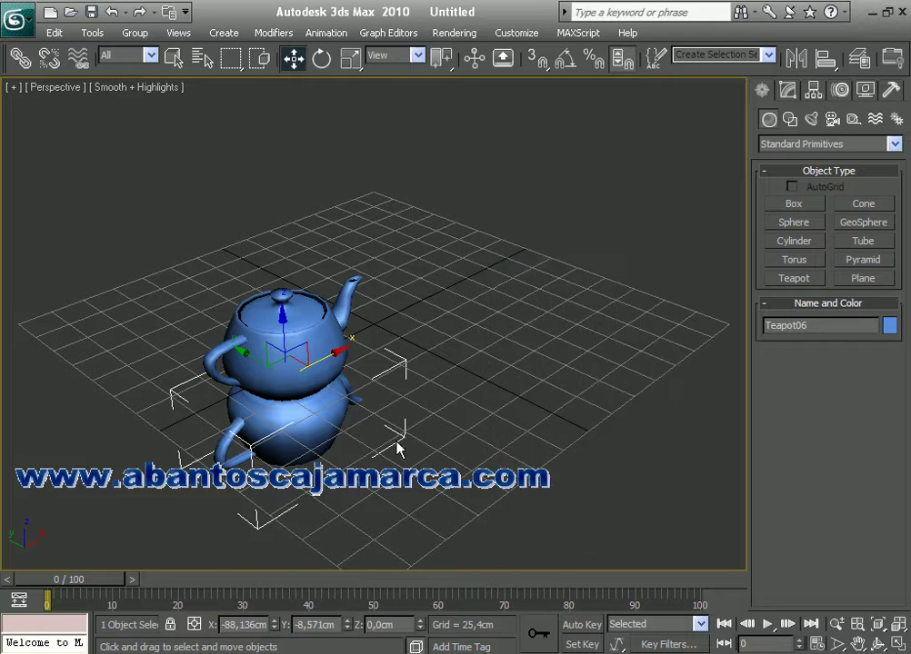
Move the upright teapot away from its mirrored copy, to about X 33 cm, Y -26 cm, Z -6.5 cm.
scroll(430, 347, "up", 5)
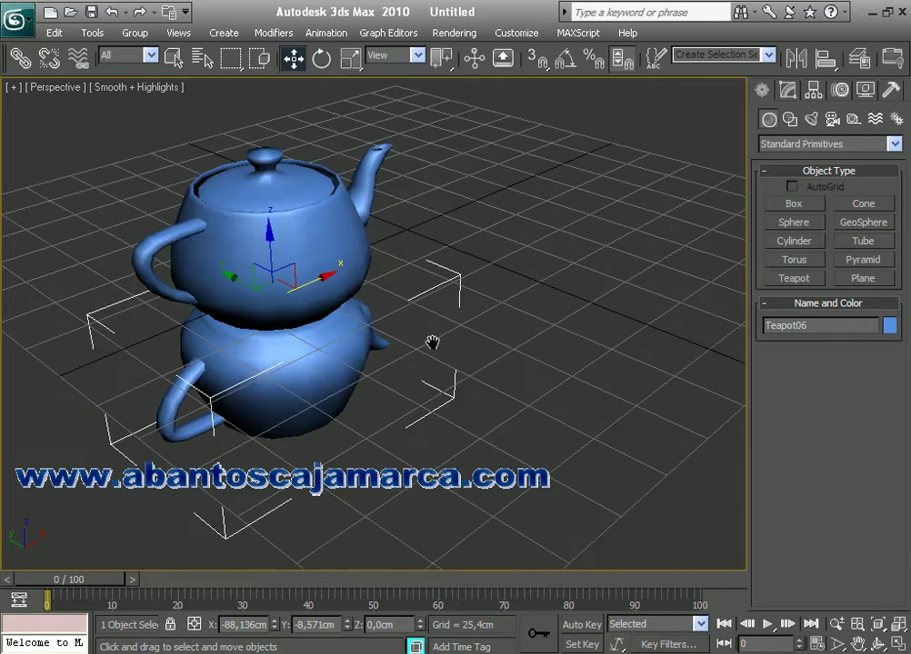
scroll(432, 343, "down", 4)
middle_click_drag(431, 343, 379, 400)
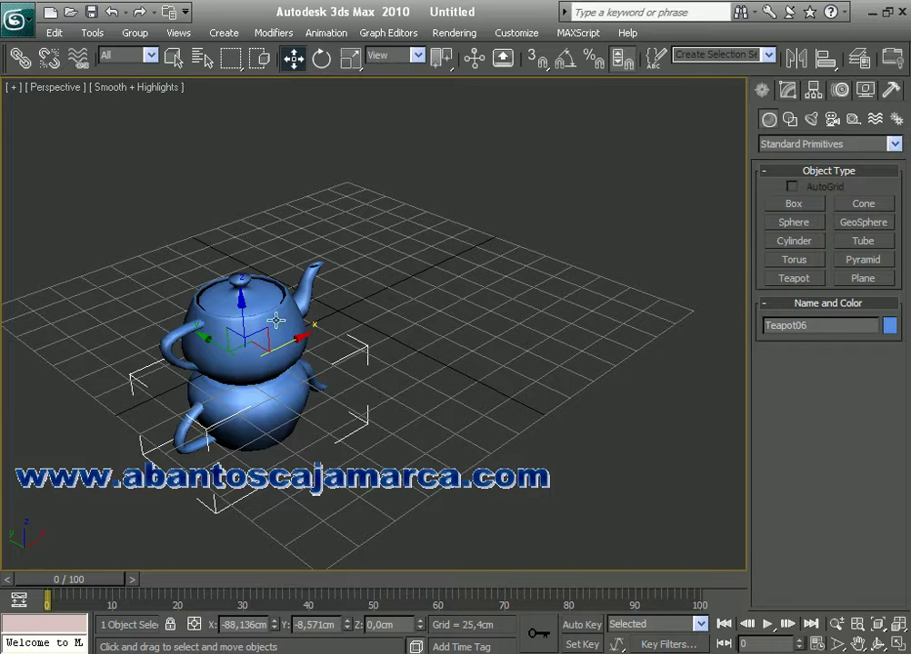
left_click(256, 343)
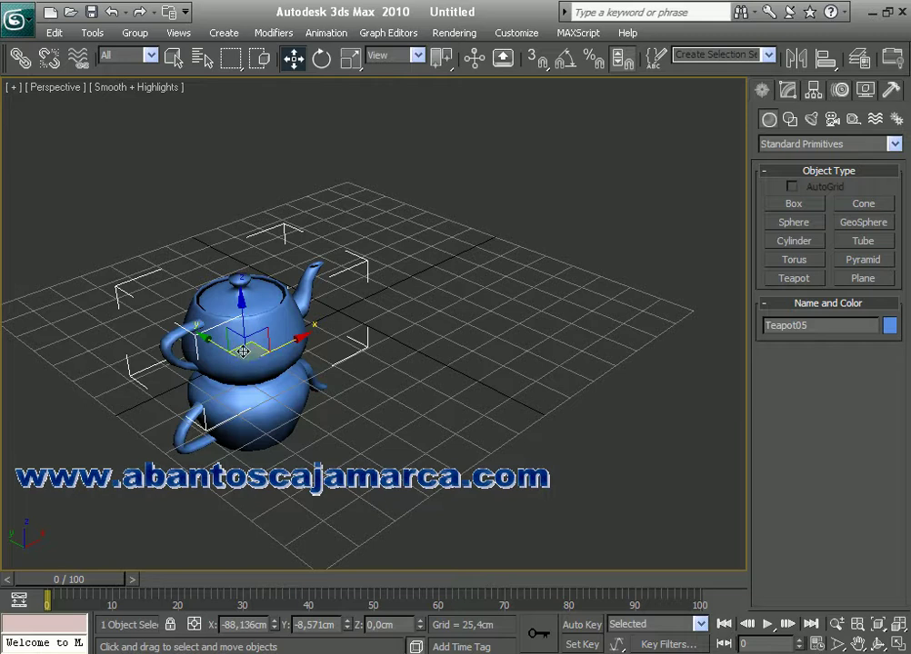
mouse_move(247, 350)
left_mouse_down()
mouse_move(253, 320)
mouse_move(274, 313)
mouse_move(250, 339)
left_mouse_up()
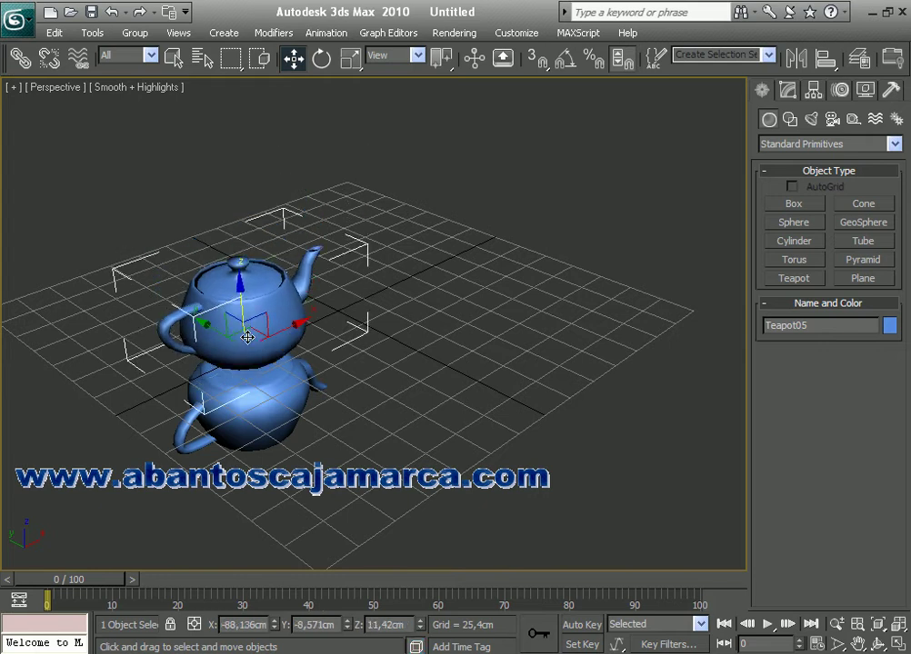
left_click_drag(247, 337, 207, 329)
left_click_drag(324, 326, 397, 305)
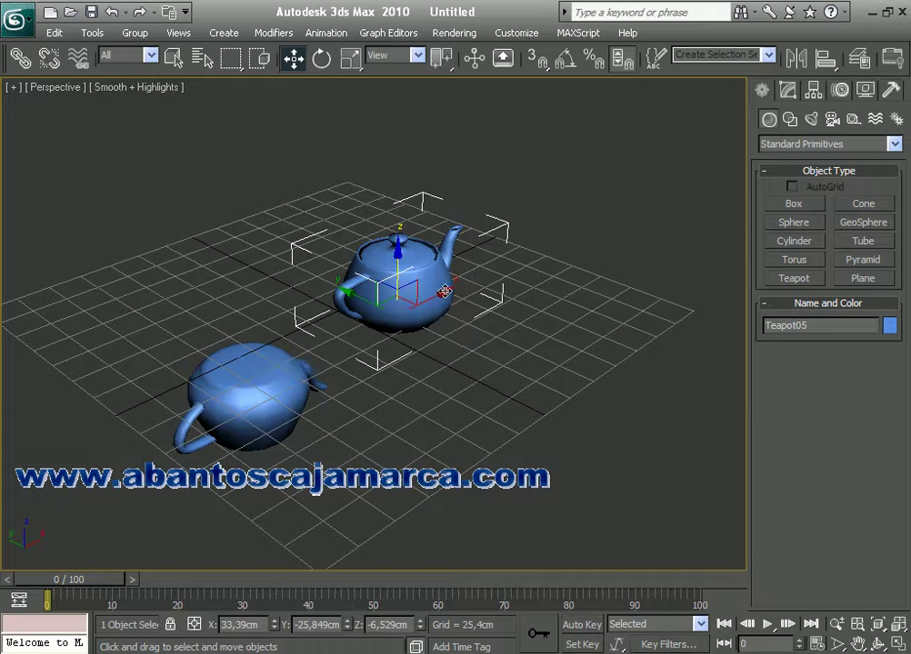
Clone the upright teapot along the X axis as four independent copies spaced about 124 cm apart.
mouse_move(456, 286)
left_mouse_down("shift")
mouse_move(550, 220)
mouse_move(559, 187)
left_mouse_up("shift")
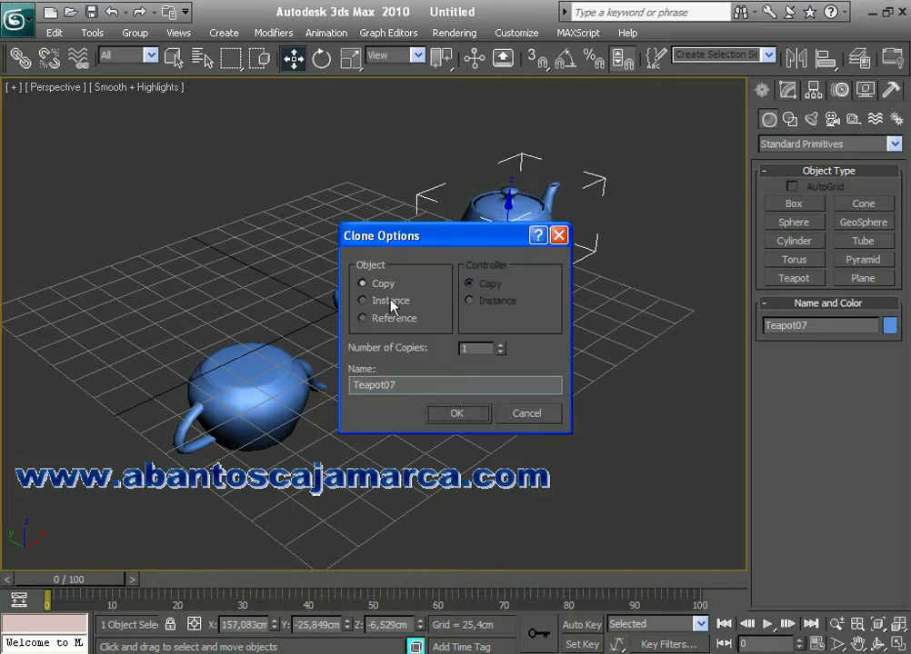
double_click(465, 347)
type("4")
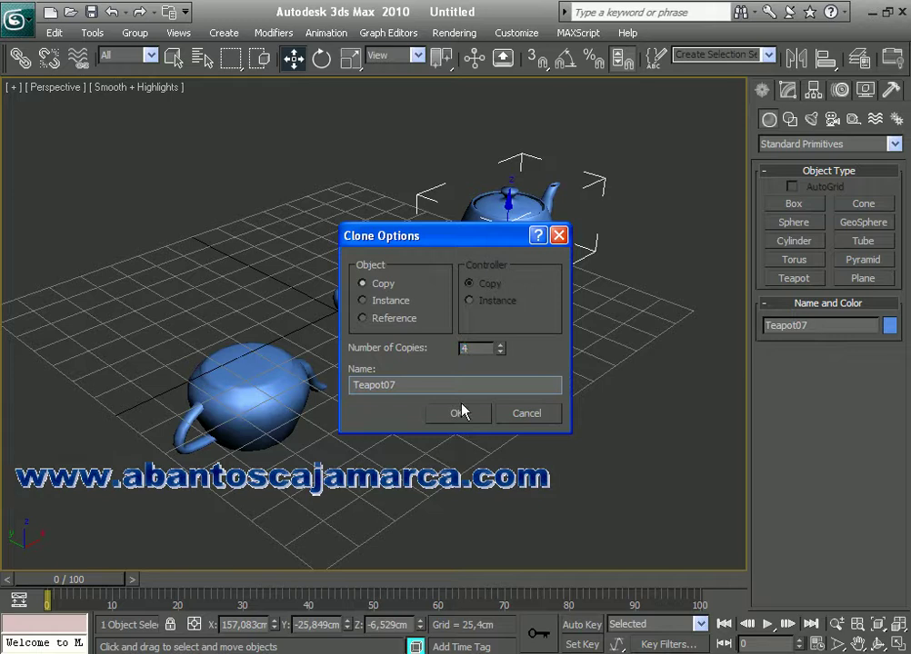
left_click(459, 412)
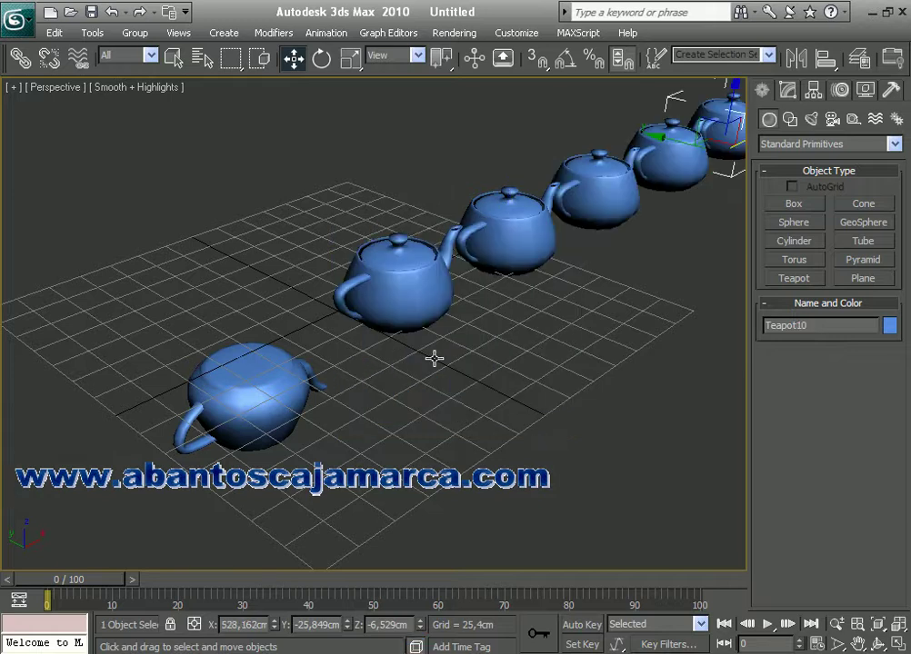
Clone the original upright teapot along the Y axis as four instances spaced about 82 cm apart.
left_click(419, 289)
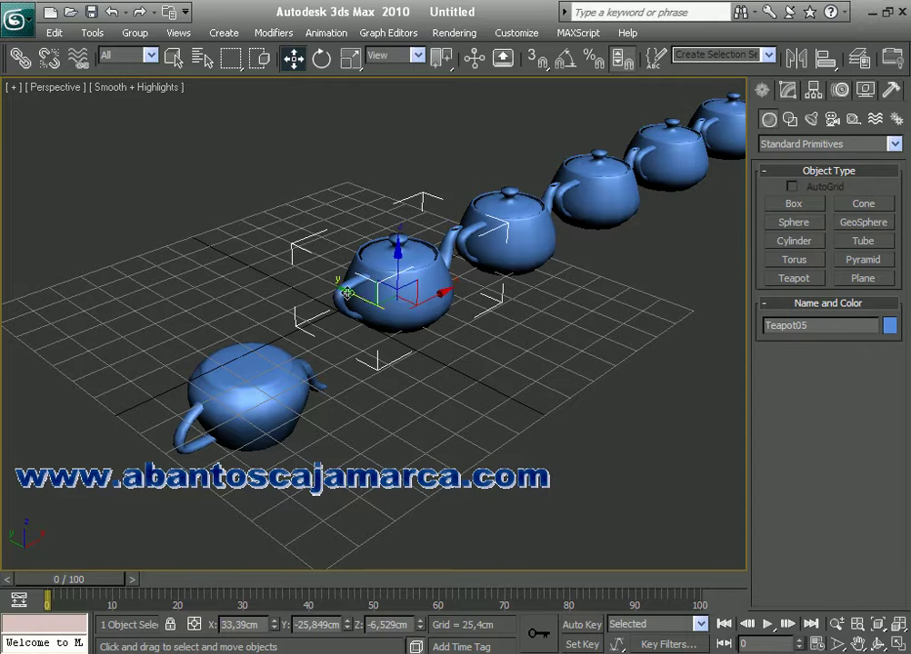
mouse_move(362, 301)
left_mouse_down("shift")
mouse_move(418, 320)
mouse_move(437, 341)
left_mouse_up("shift")
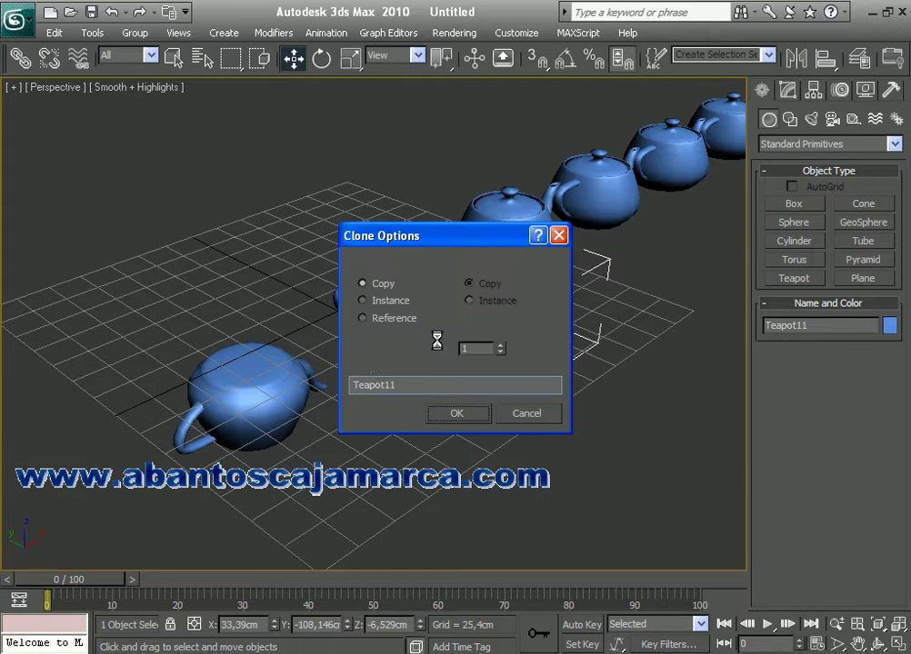
left_click(381, 305)
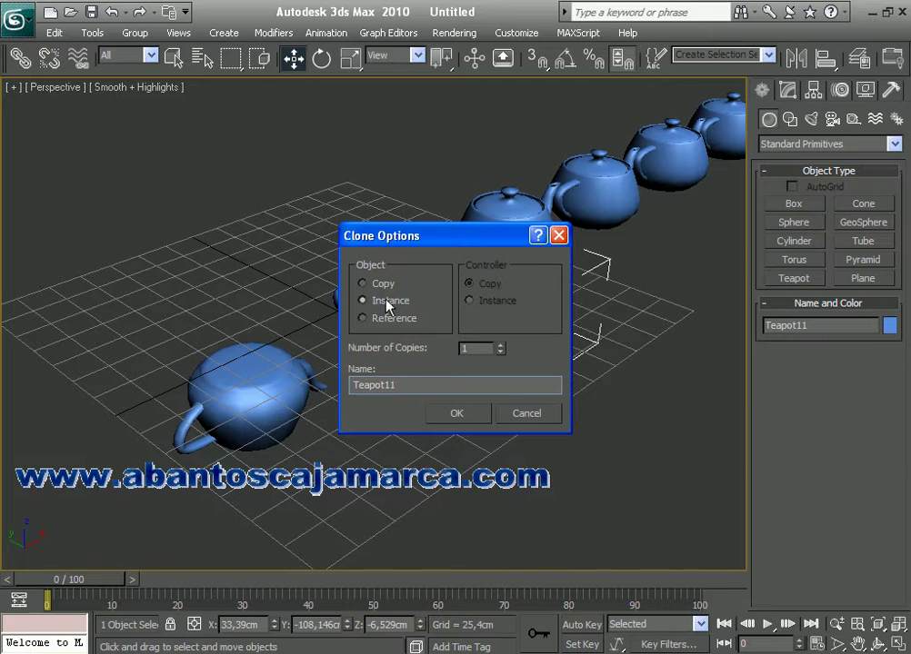
left_click(500, 345)
left_click(499, 345)
left_click(500, 345)
left_click(477, 418)
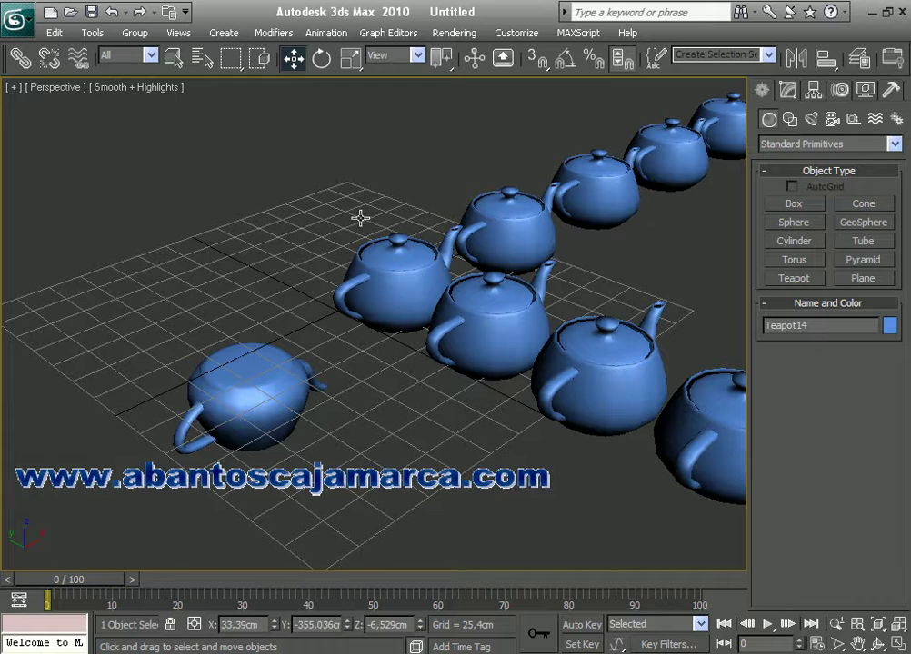
Reduce the original teapot's radius to 29.513 cm and restore it to 39.673 cm to test its link with the instances.
left_click(389, 268)
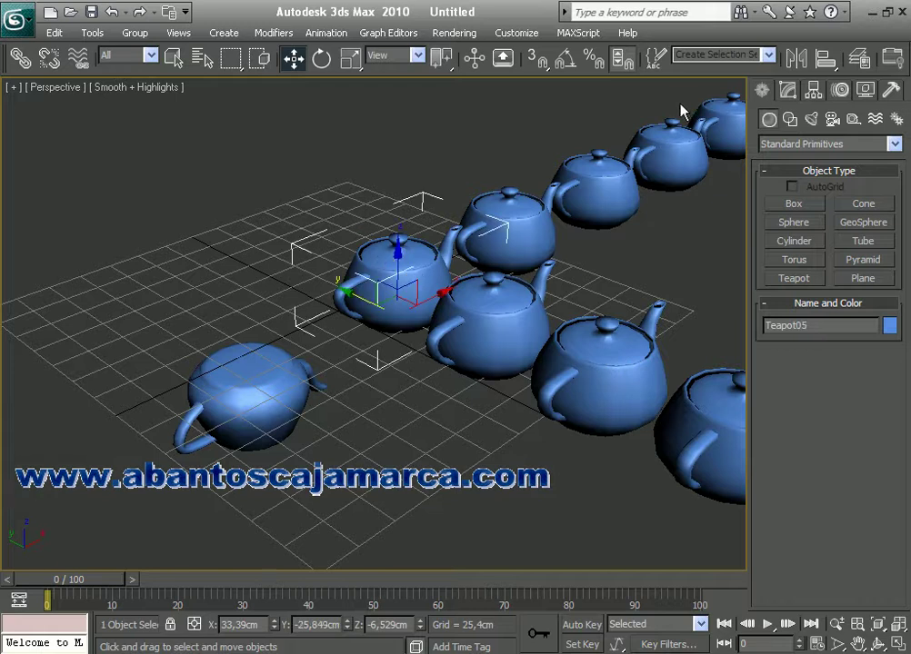
left_click(788, 92)
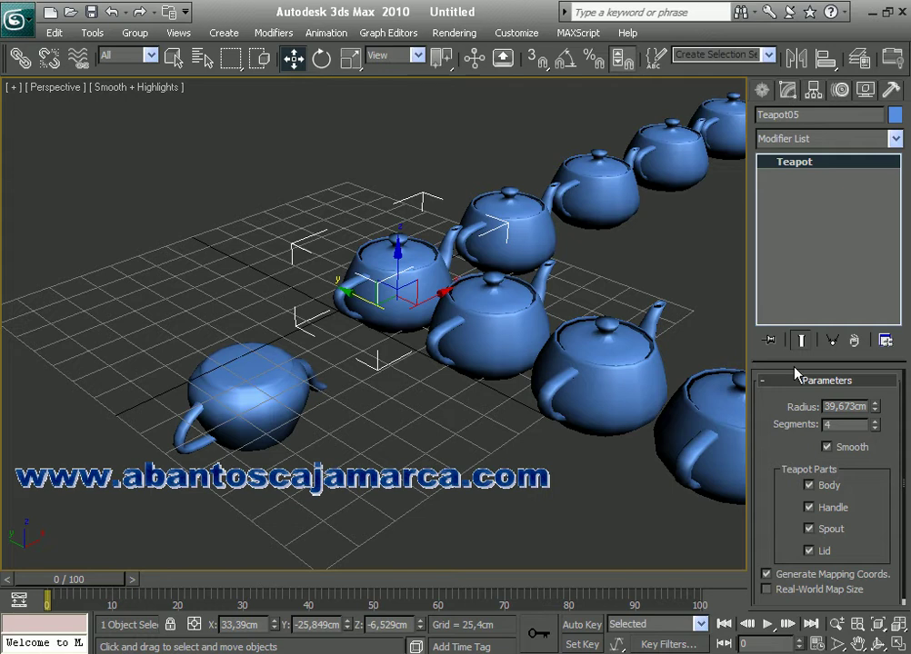
left_click(874, 411)
left_click(874, 411)
left_click(875, 411)
left_click(874, 411)
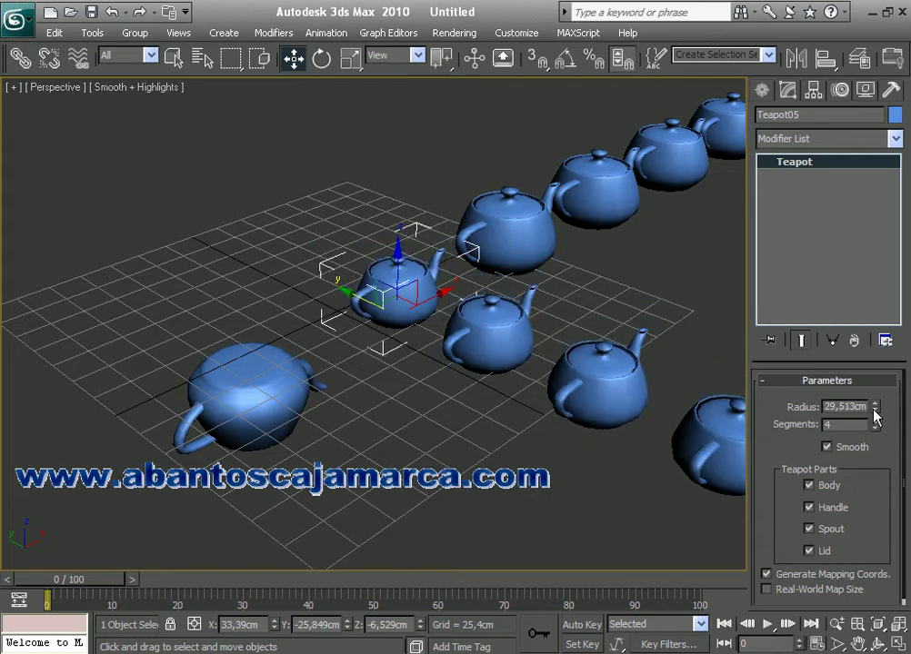
left_click(874, 405)
left_click(874, 405)
left_click(874, 406)
left_click(874, 406)
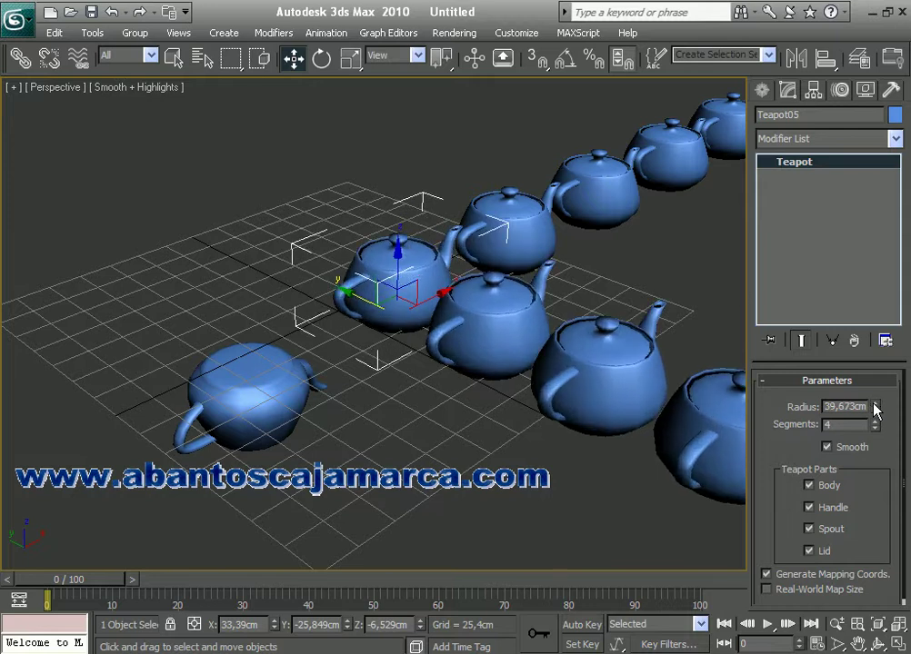
Shrink the original teapot's radius to 29.513 cm again and enlarge it to 37.133 cm.
left_click(874, 413)
left_click(874, 414)
left_click(874, 413)
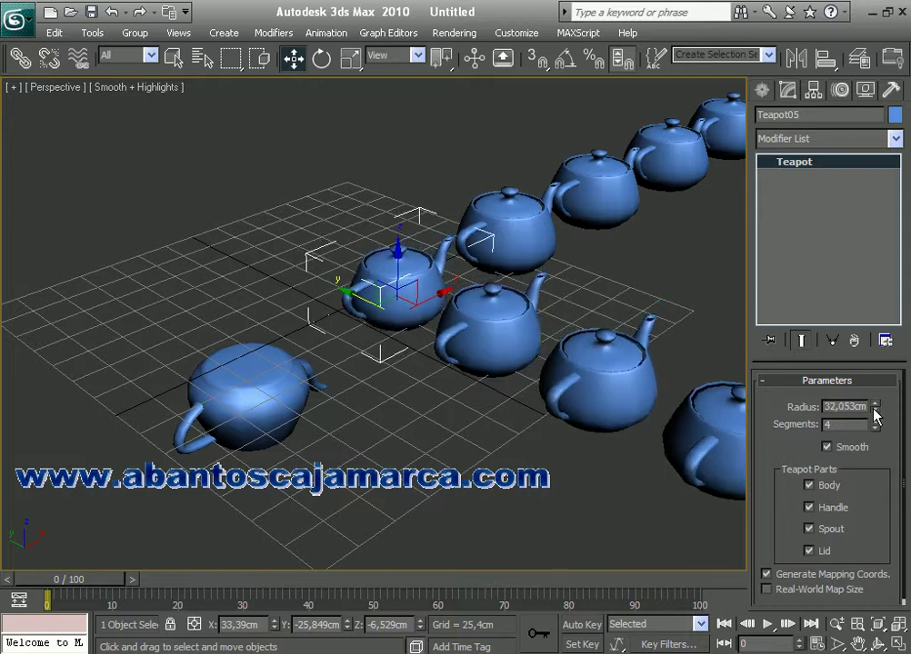
left_click(874, 413)
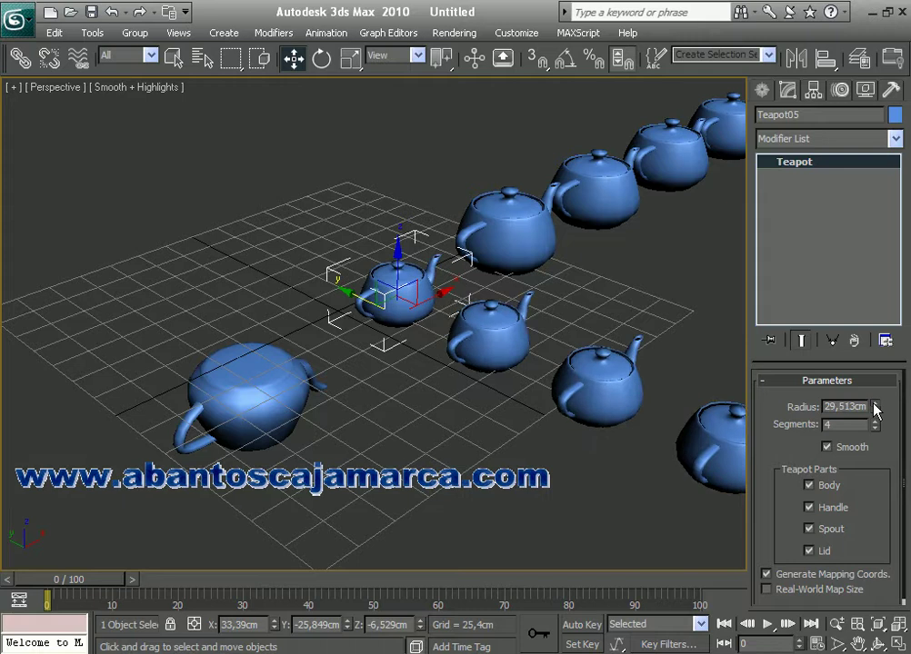
left_click(875, 406)
left_click(874, 405)
left_click(874, 406)
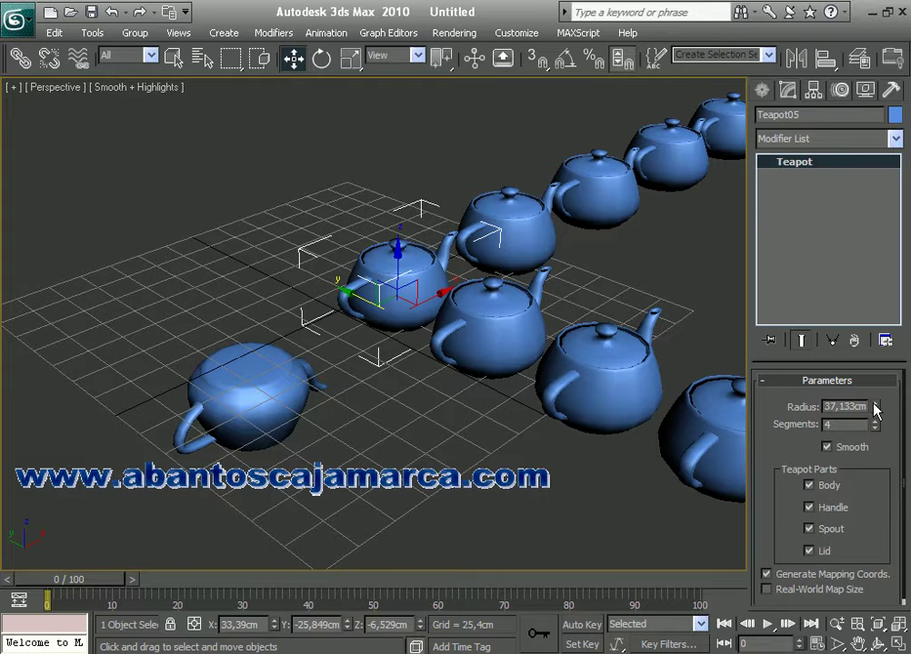
Reset the scene without saving the changes.
left_click(20, 37)
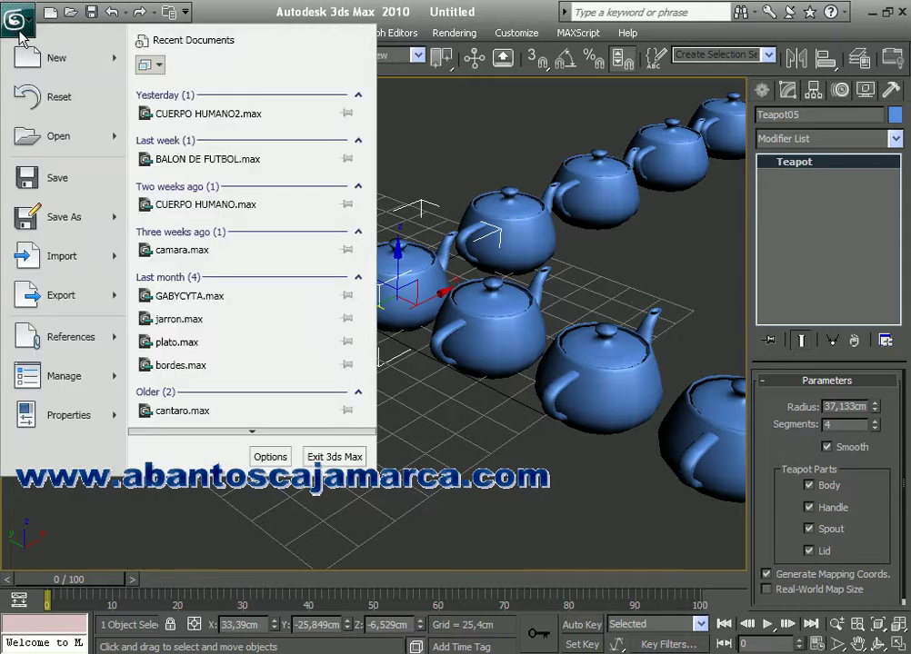
left_click(25, 100)
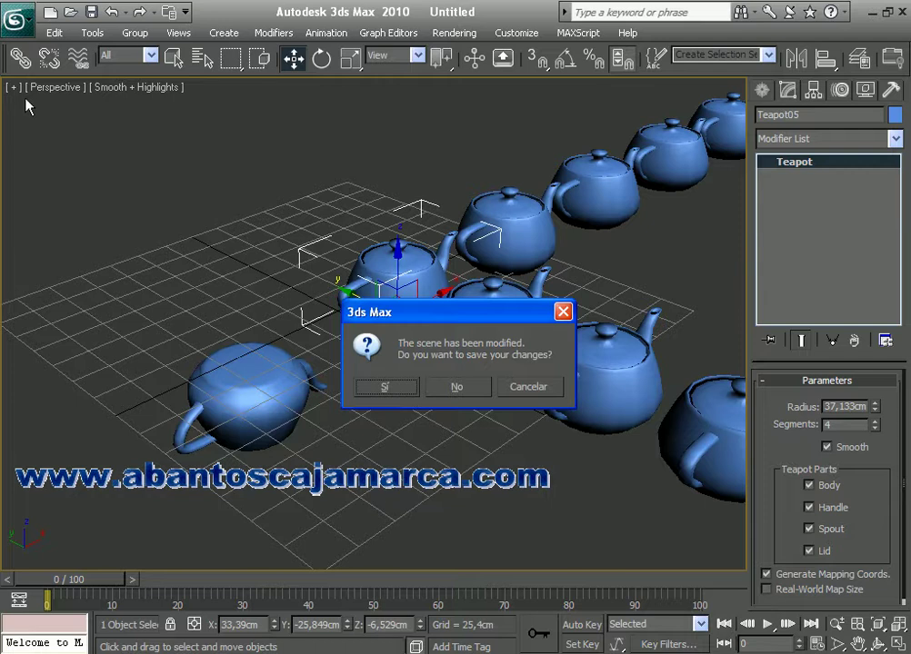
left_click(444, 387)
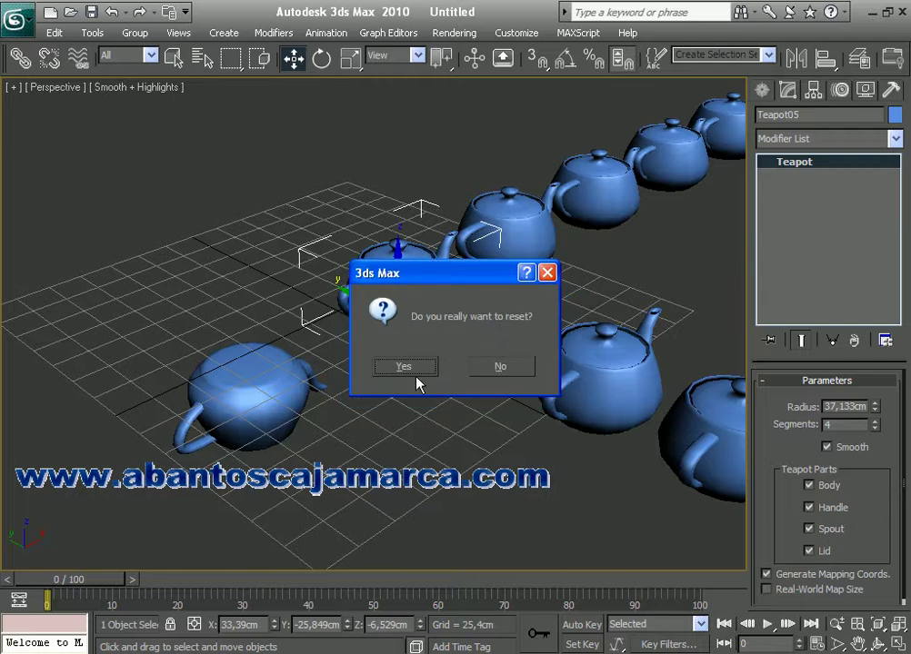
left_click(405, 366)
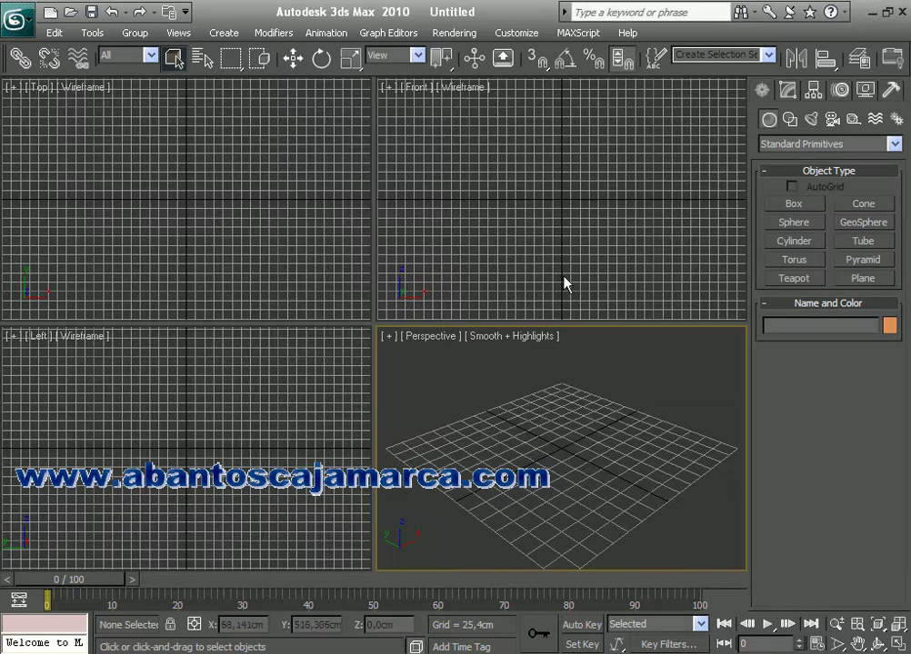
Draw a six-pointed star spline centred on the origin in the Front view, with radii of about 232 cm and 123 cm.
left_click(790, 121)
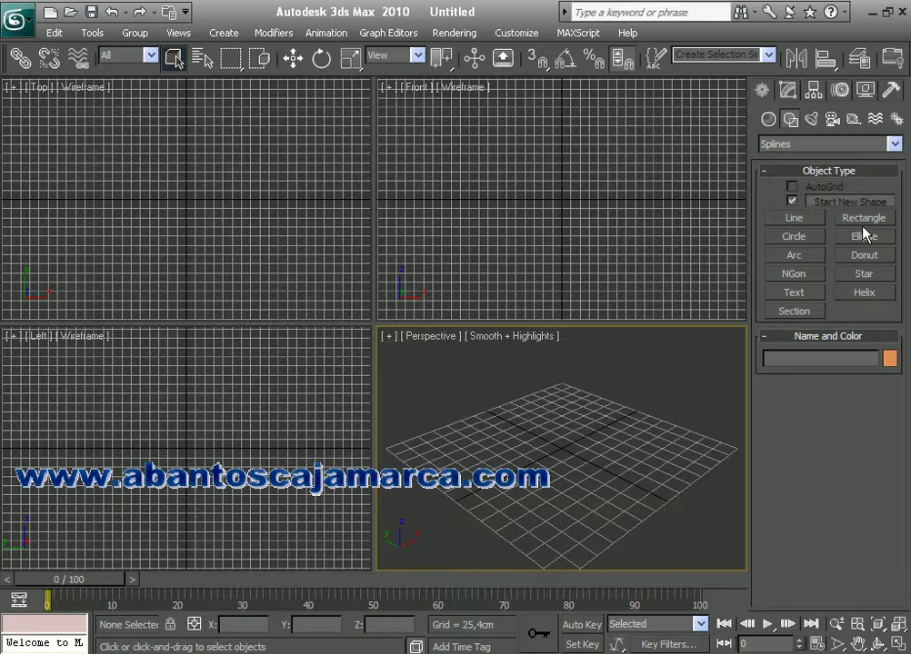
left_click(858, 275)
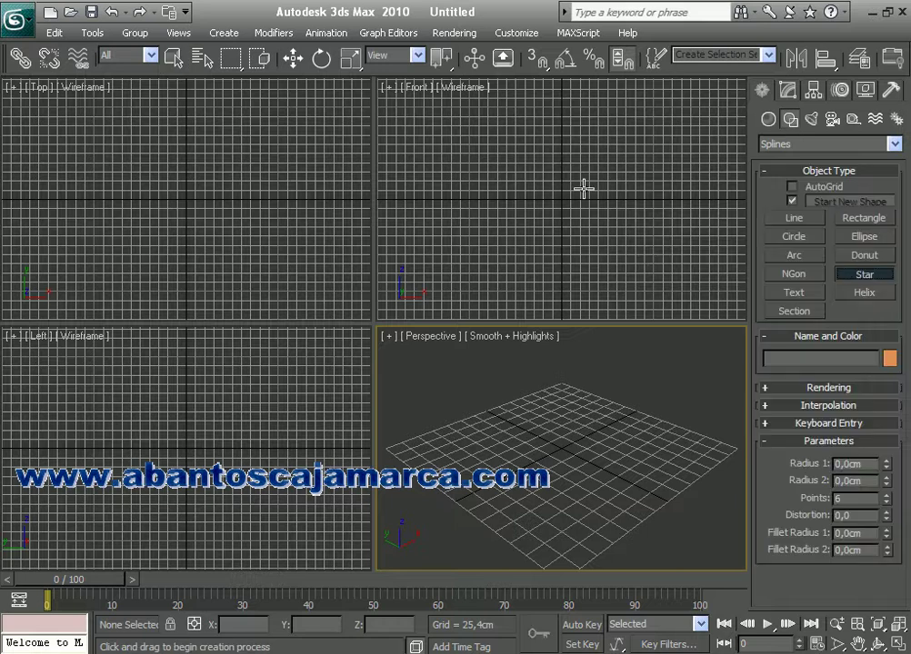
left_click_drag(562, 199, 497, 143)
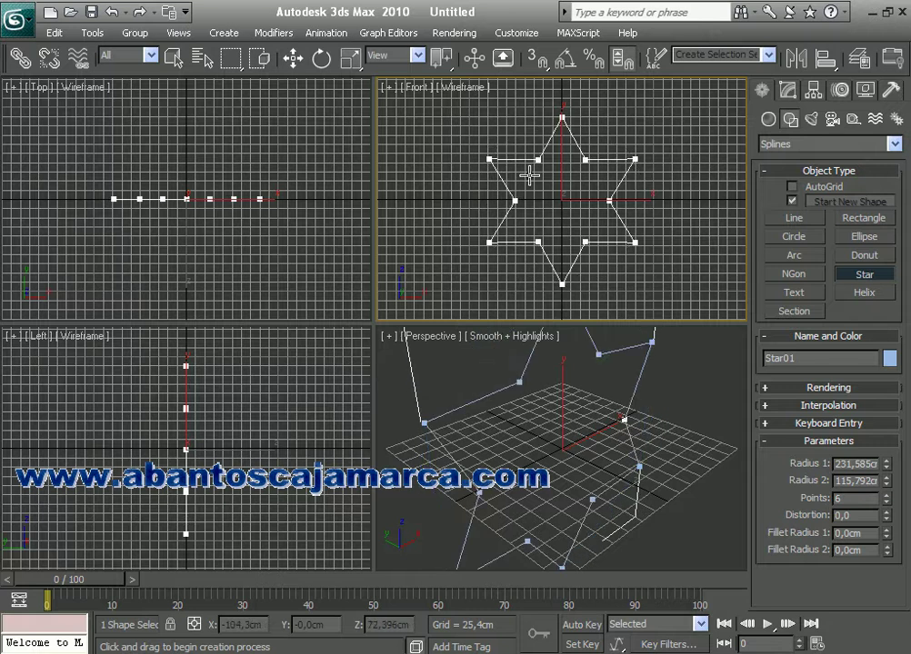
left_click(530, 174)
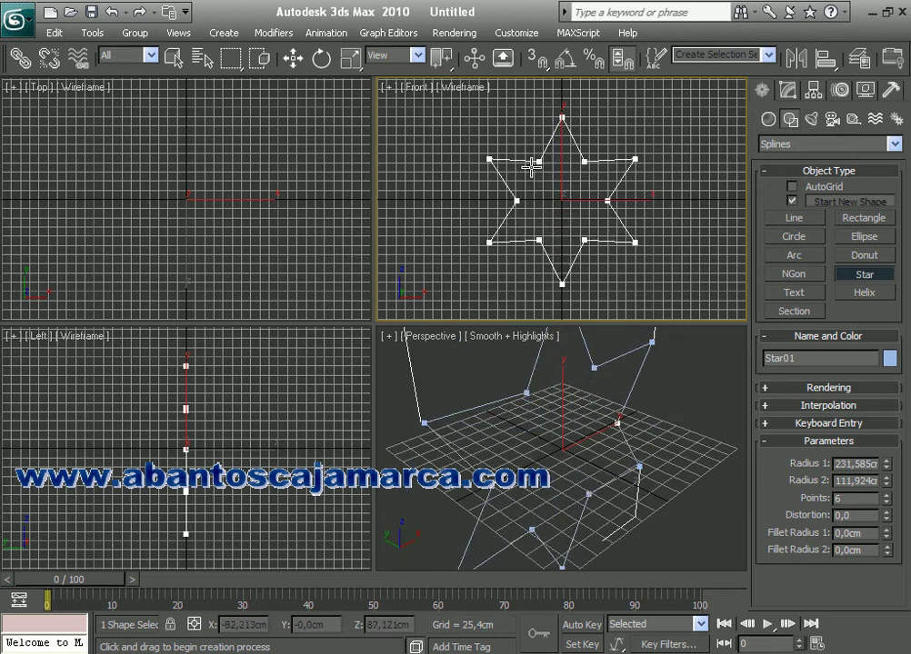
left_click(531, 166)
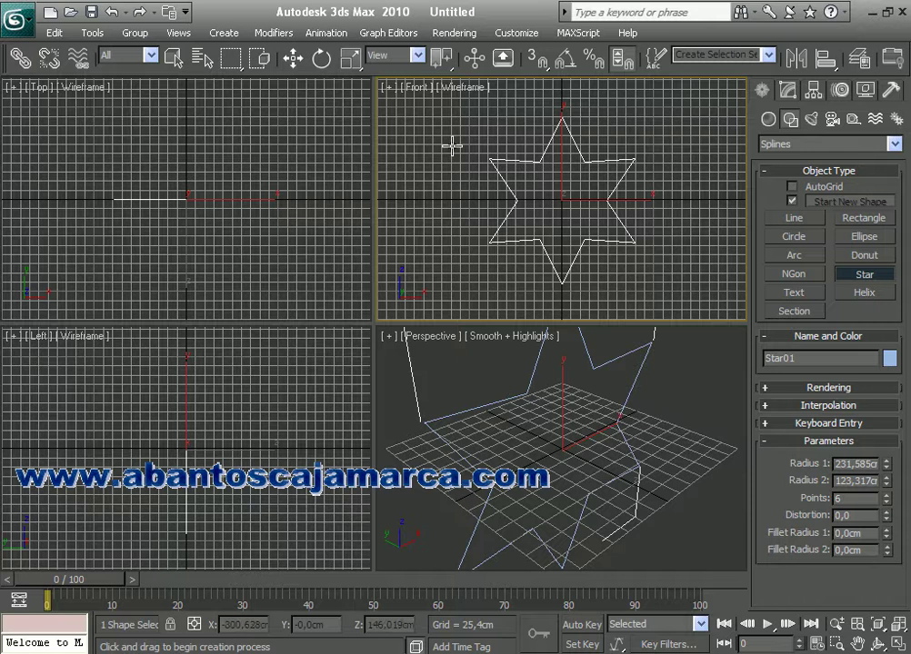
left_click(294, 61)
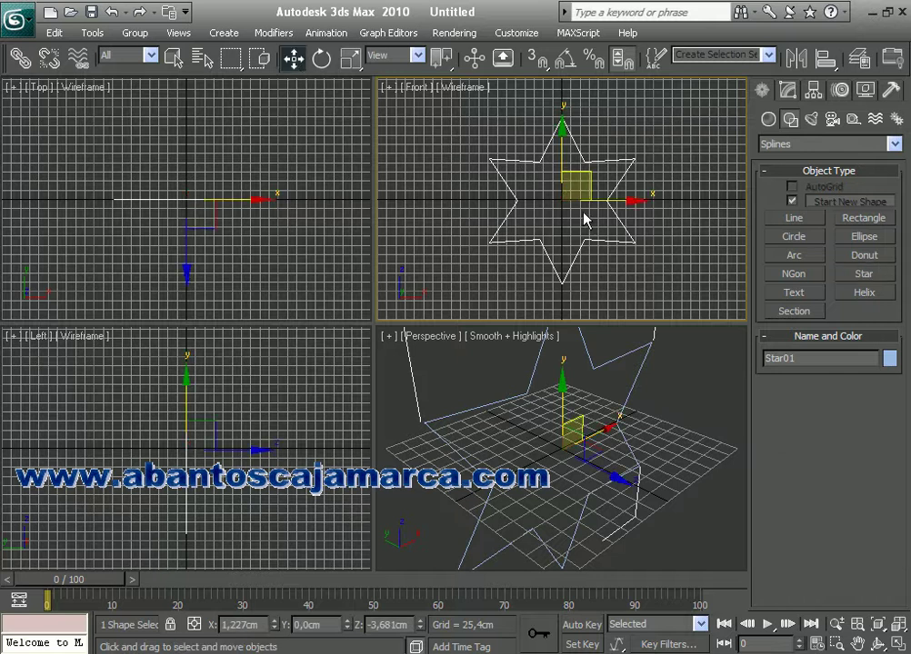
Set the star's Radius 1 to 267.145 cm and Radius 2 to 92.837 cm, and try different point counts, ending with 5.
left_click(788, 90)
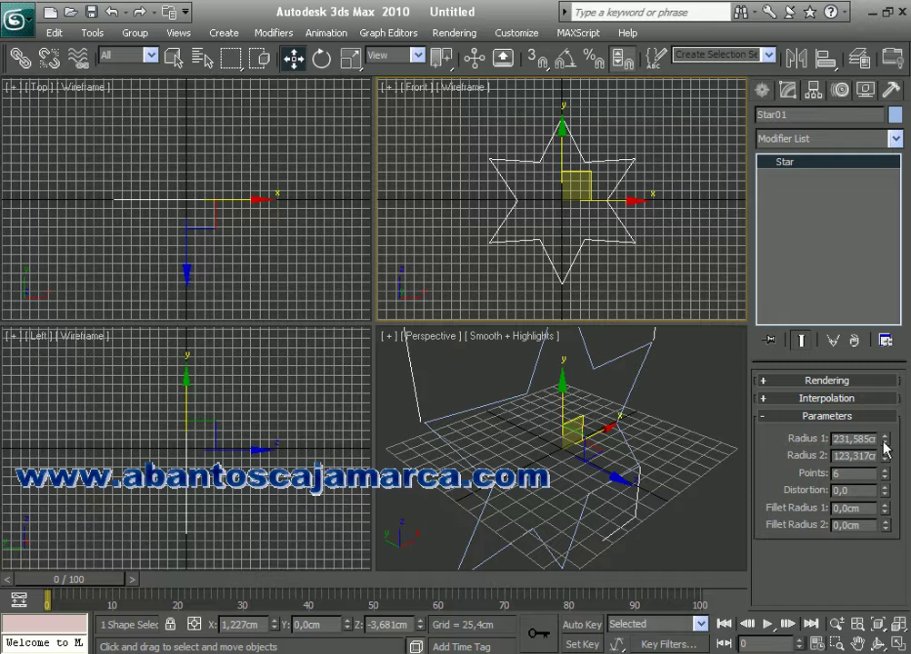
left_click_drag(885, 445, 886, 466)
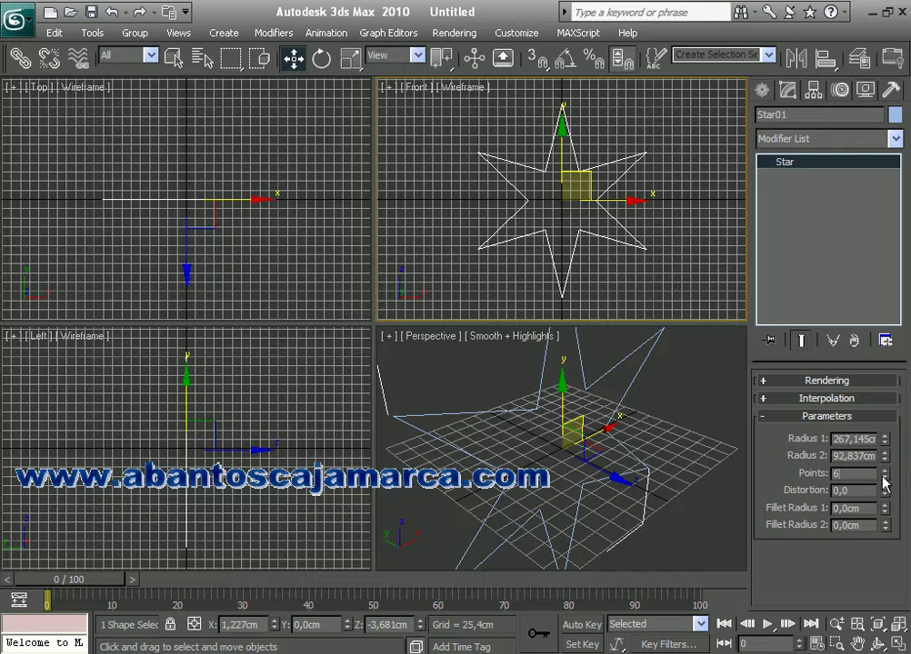
left_click(884, 479)
left_click(884, 479)
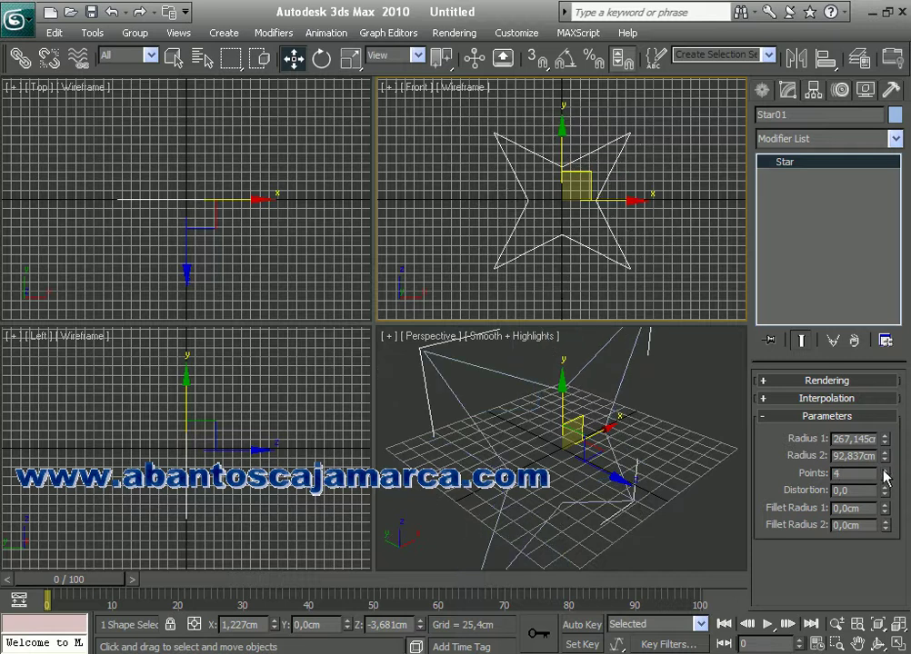
left_click(884, 474)
left_click(885, 473)
left_click(884, 469)
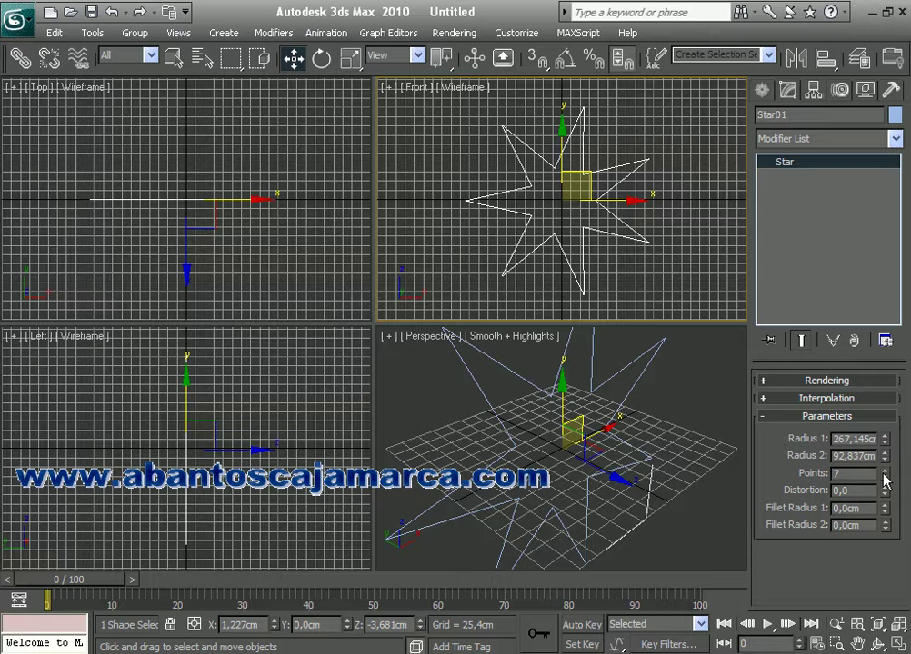
left_click(884, 479)
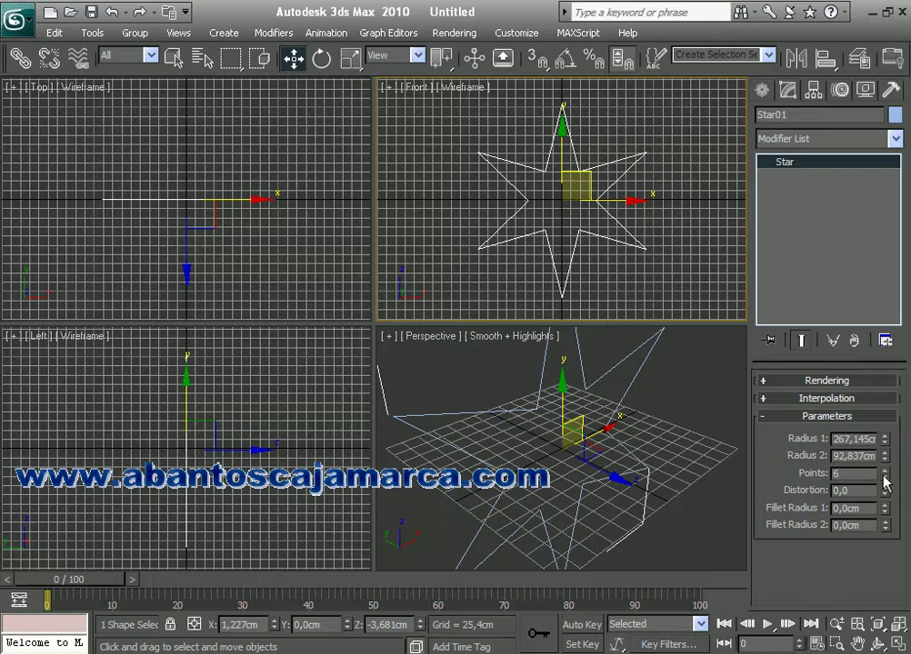
left_click(885, 479)
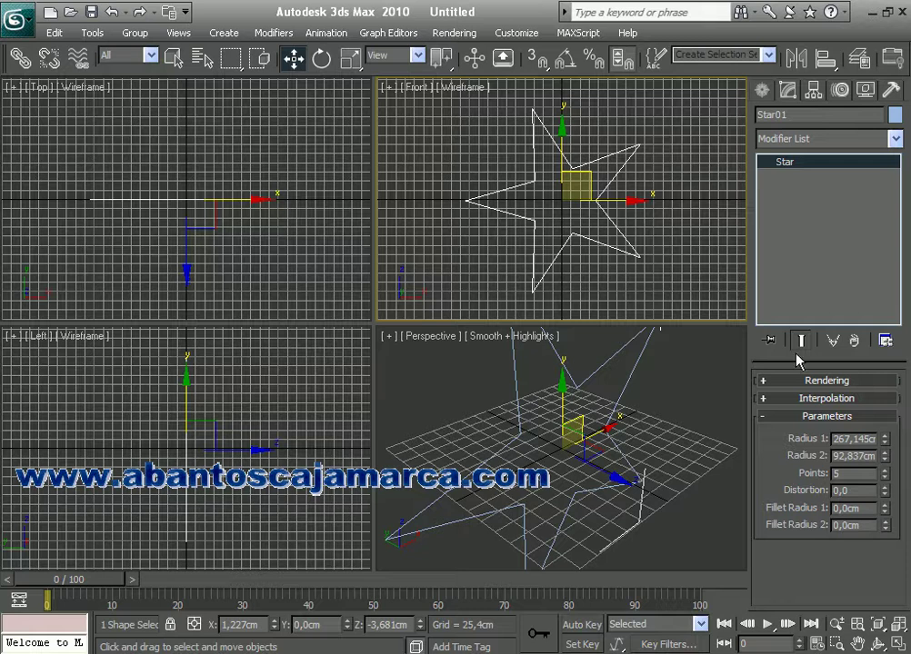
Move the star along X to about -447 cm and draw a closed, straight-edged four-corner line beside it in the Front view.
left_click(759, 93)
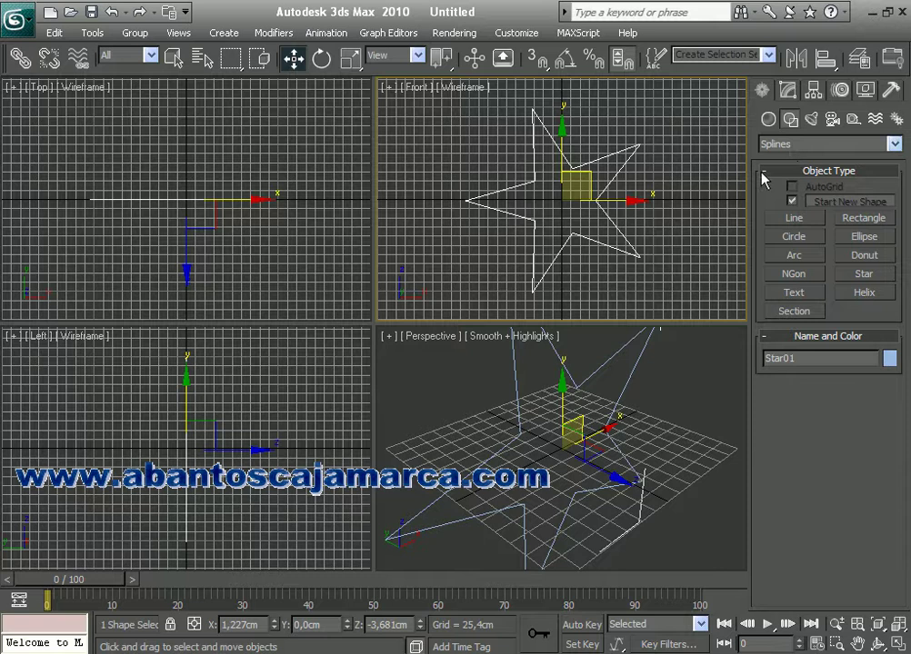
left_click_drag(627, 200, 401, 196)
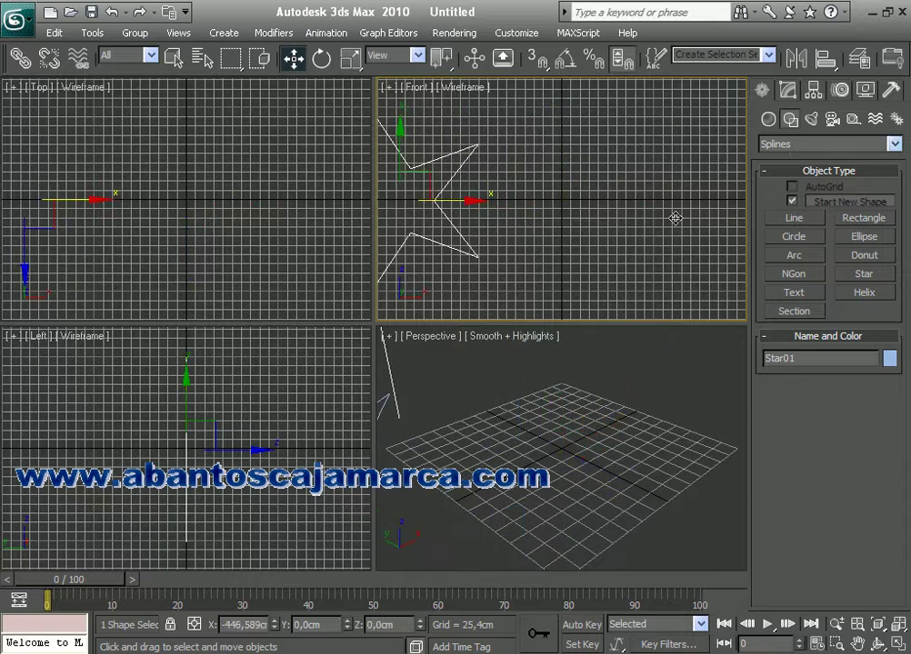
left_click(783, 218)
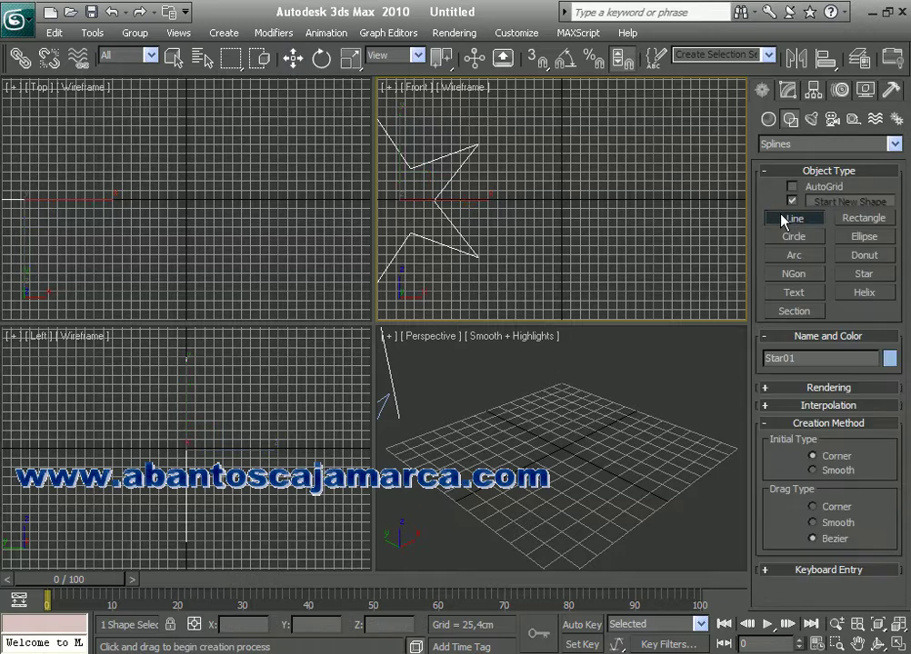
left_click(542, 257)
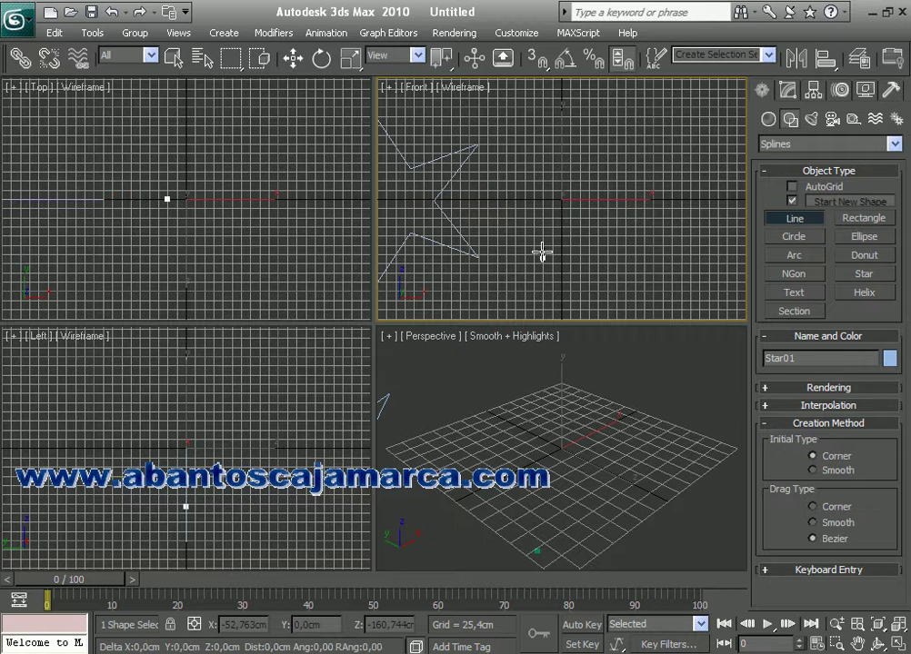
left_click(570, 213)
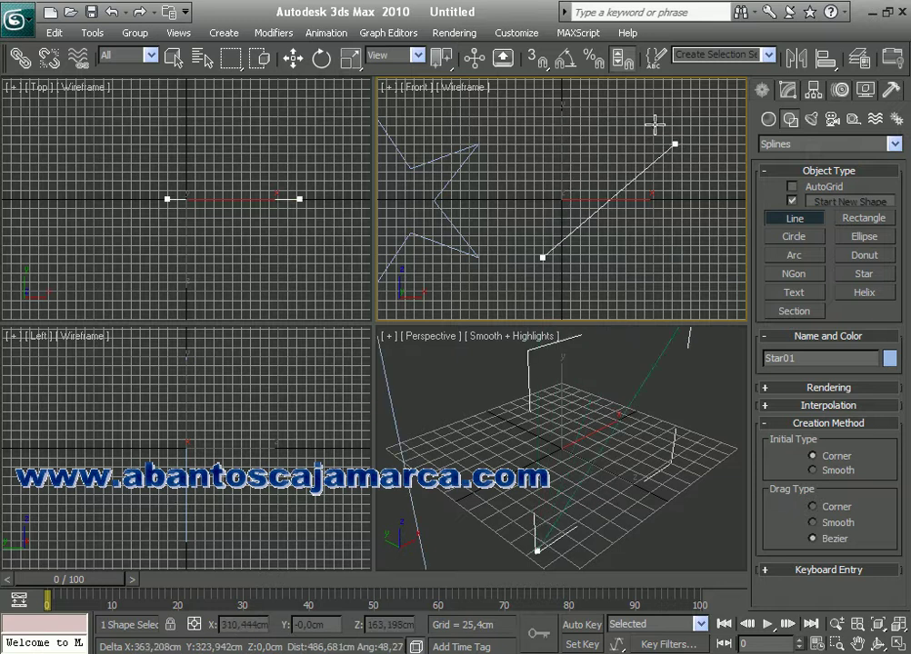
left_click(619, 116)
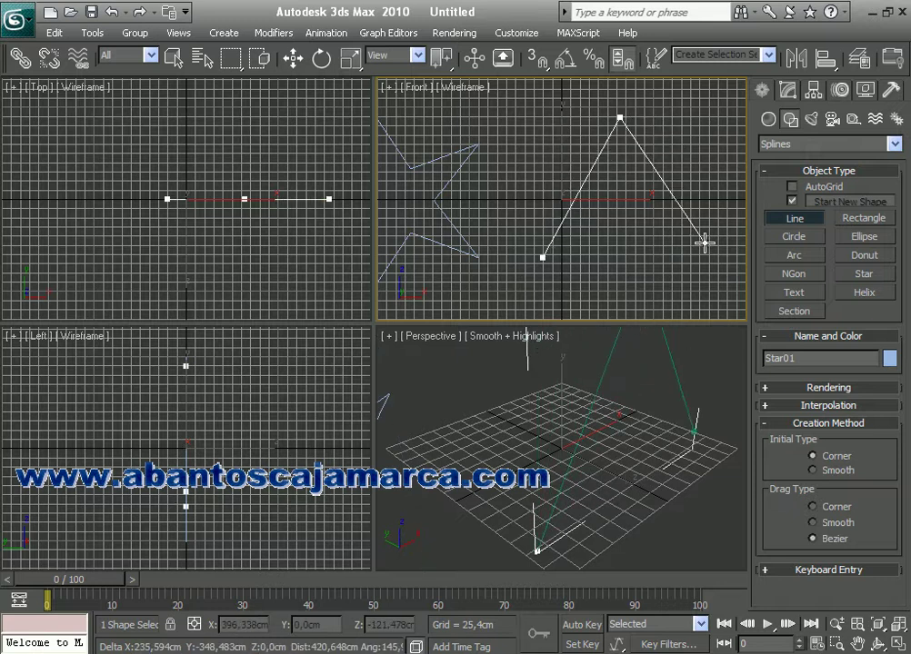
left_click(703, 244)
left_click(634, 300)
left_click(543, 257)
left_click(543, 257)
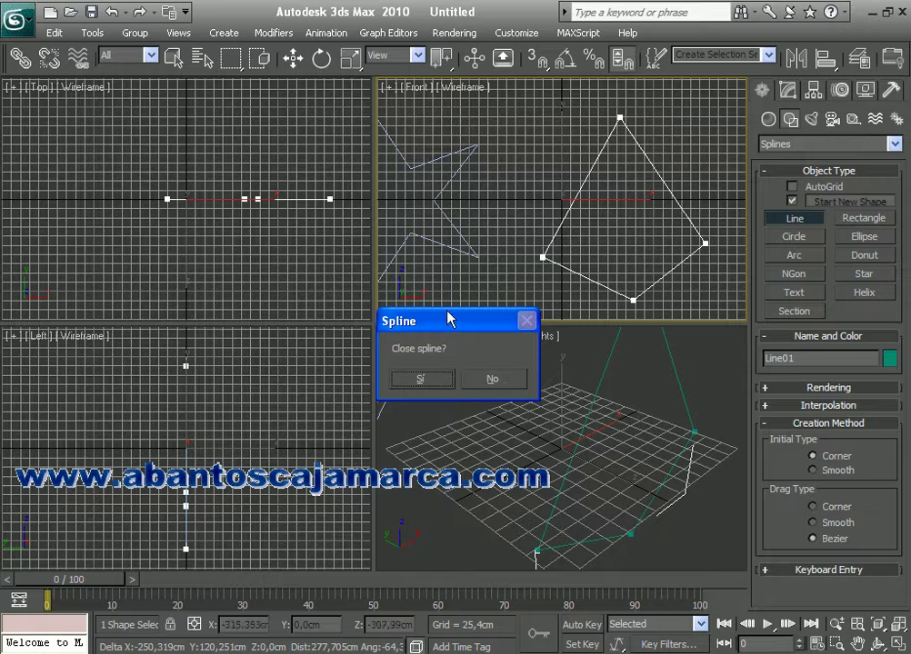
left_click(435, 380)
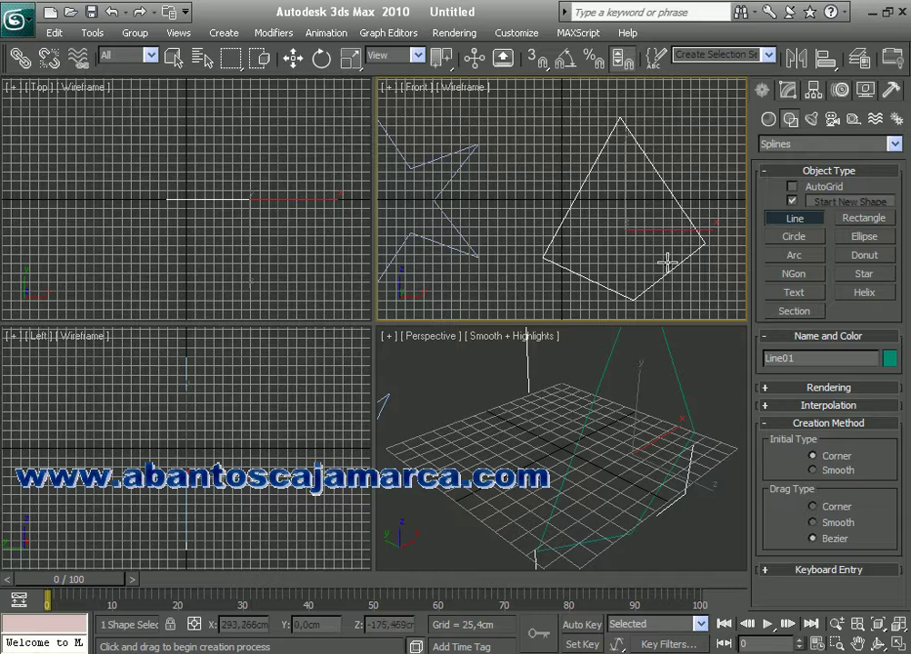
Draw an arc between the star and the closed line in the Front view, radius about 132.5 cm, spanning about 60 to 235 degrees.
left_click(791, 258)
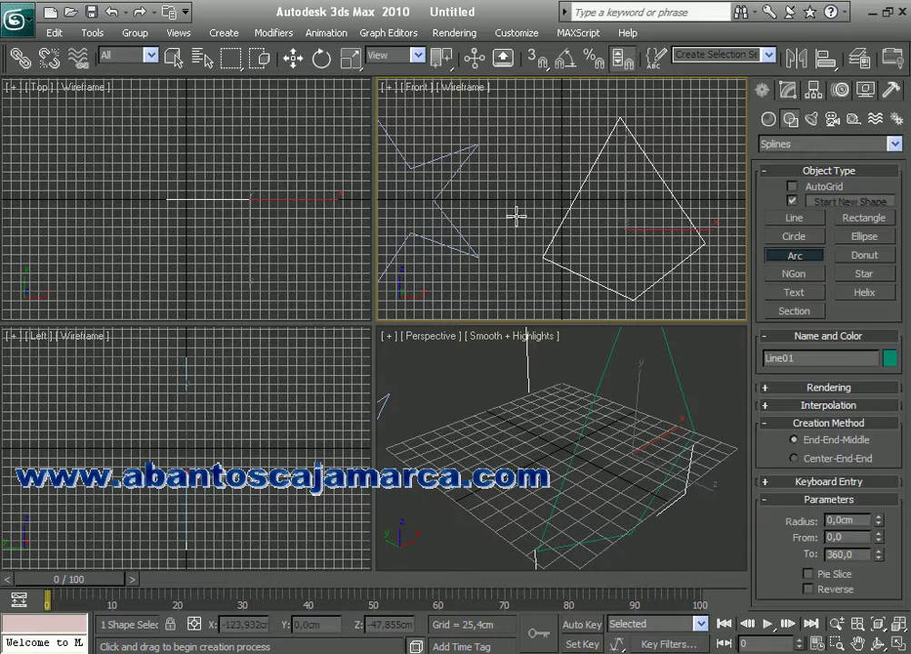
left_click_drag(501, 215, 552, 136)
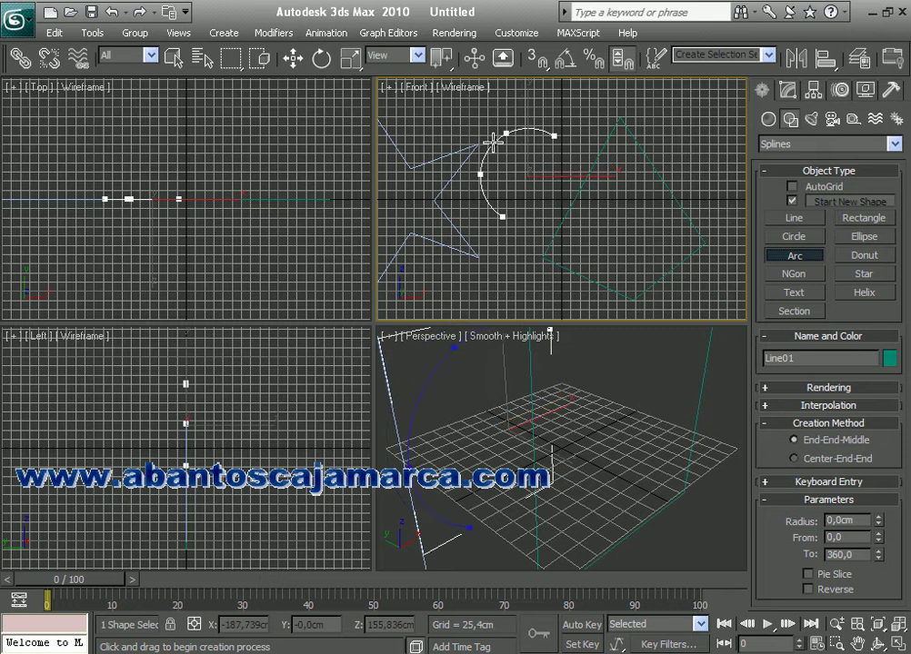
left_click(518, 180)
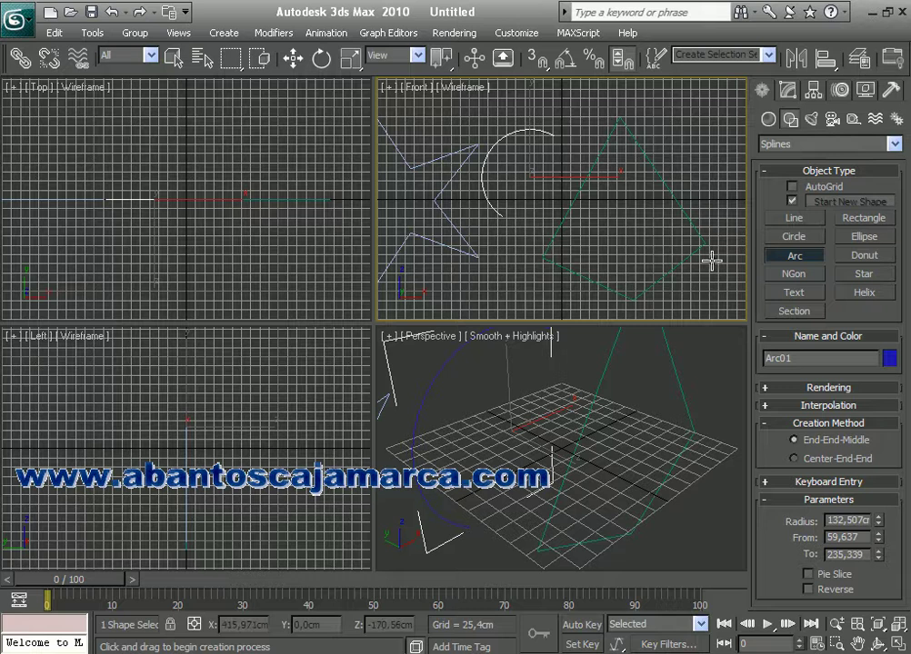
Place a default Arial text spline, size 254 cm, in the Front view, widen that view, and move the text along X to about -76 cm.
left_click(769, 297)
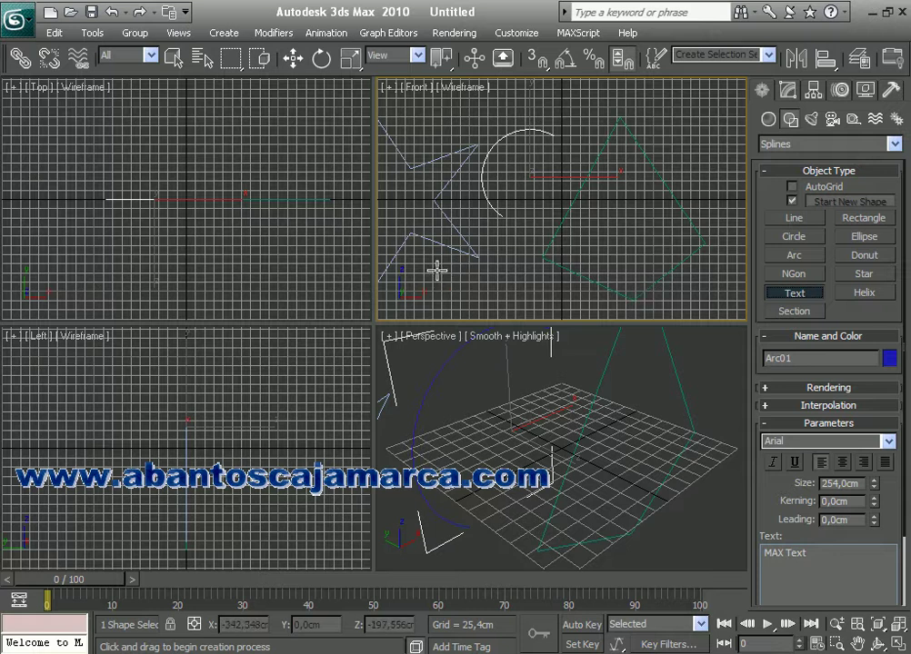
left_click(438, 270)
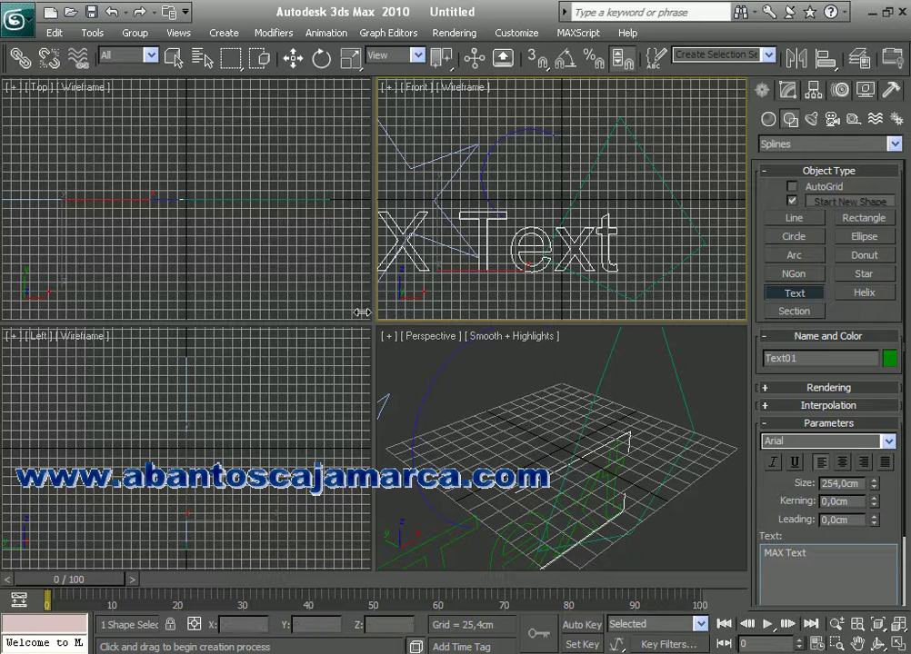
left_click_drag(339, 305, 246, 287)
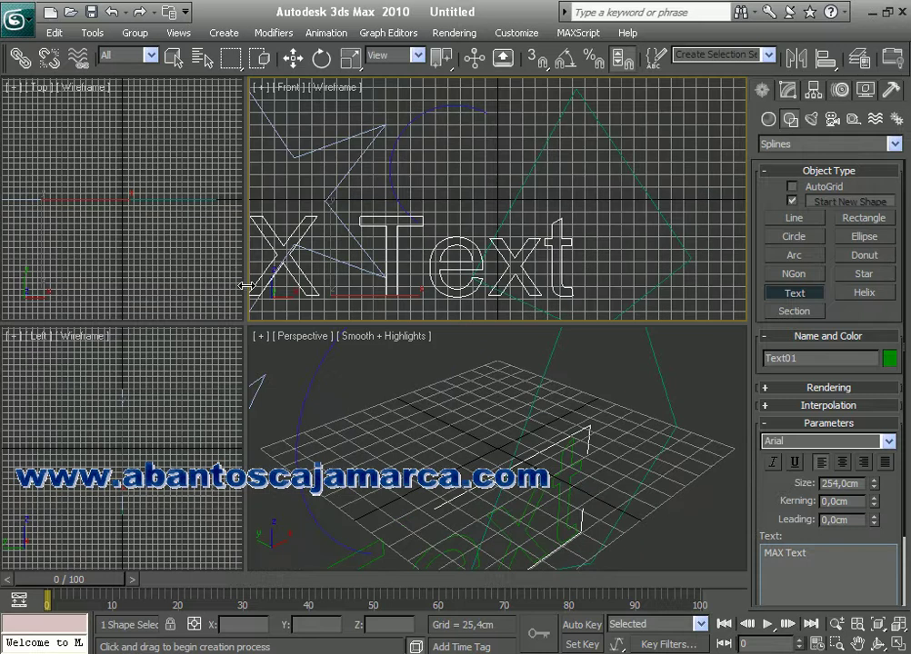
left_click(295, 62)
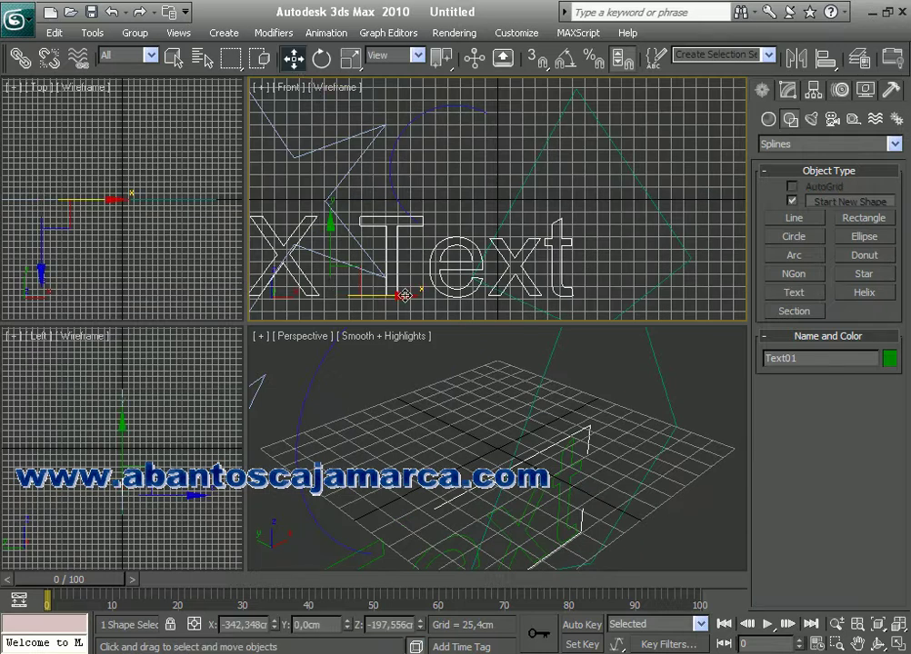
left_click_drag(403, 295, 536, 293)
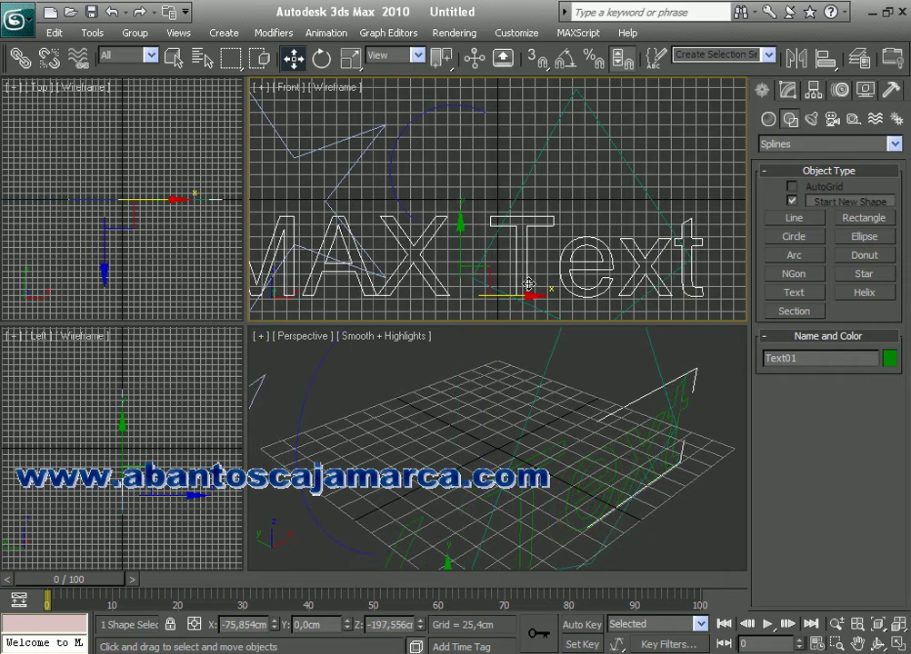
Change the text spline's font to Bodoni MT and replace its content with ABANTOS.
left_click(788, 92)
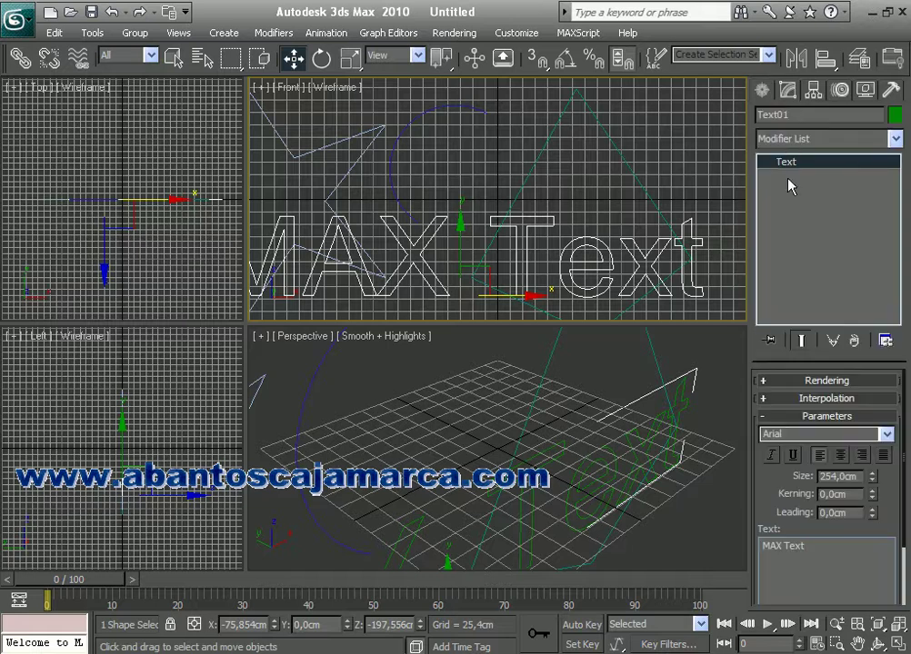
left_click(821, 552)
left_click_drag(820, 552, 762, 550)
left_click(886, 435)
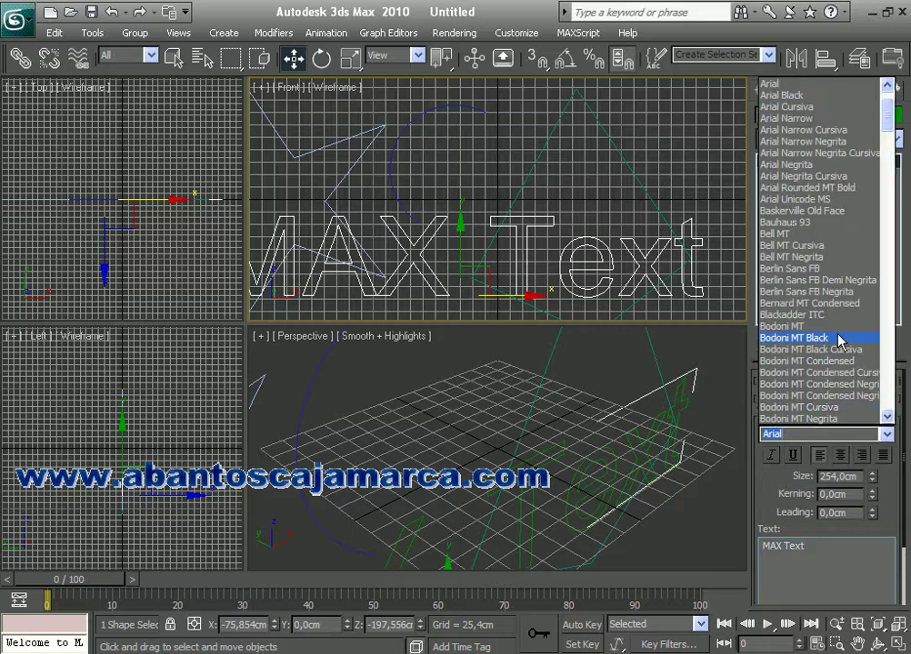
left_click(835, 328)
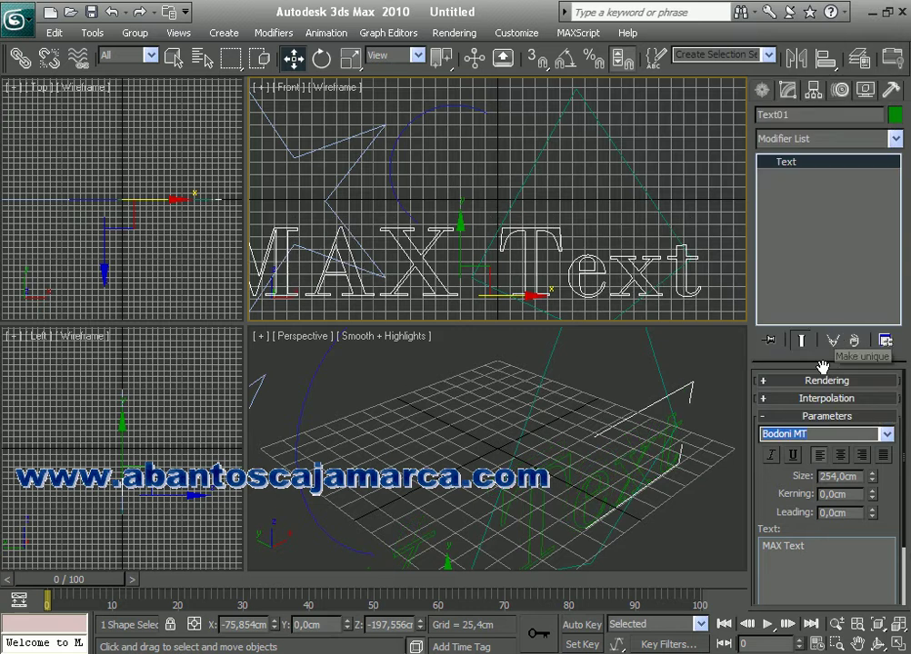
left_click_drag(814, 550, 762, 548)
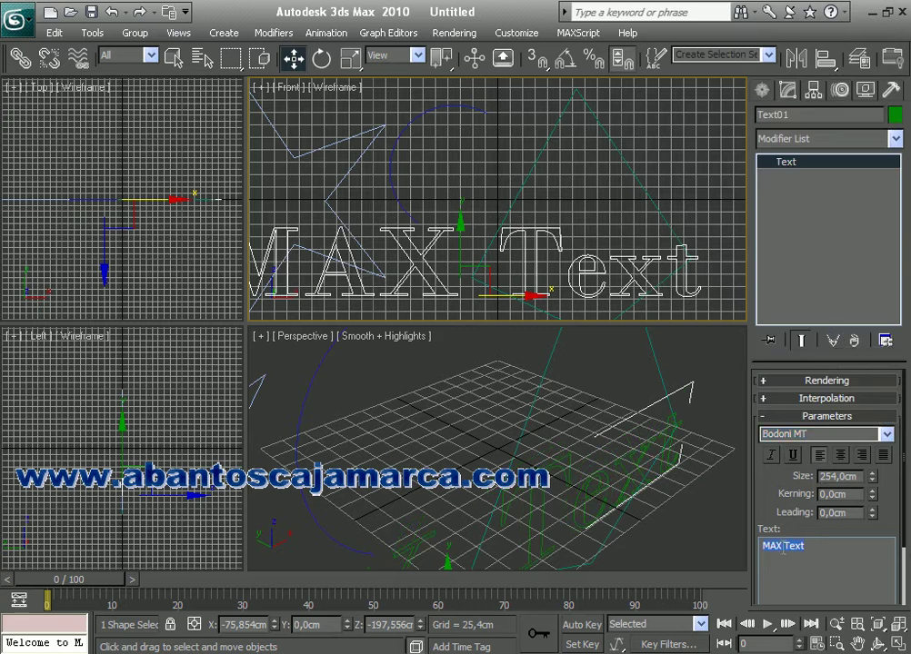
type("AB")
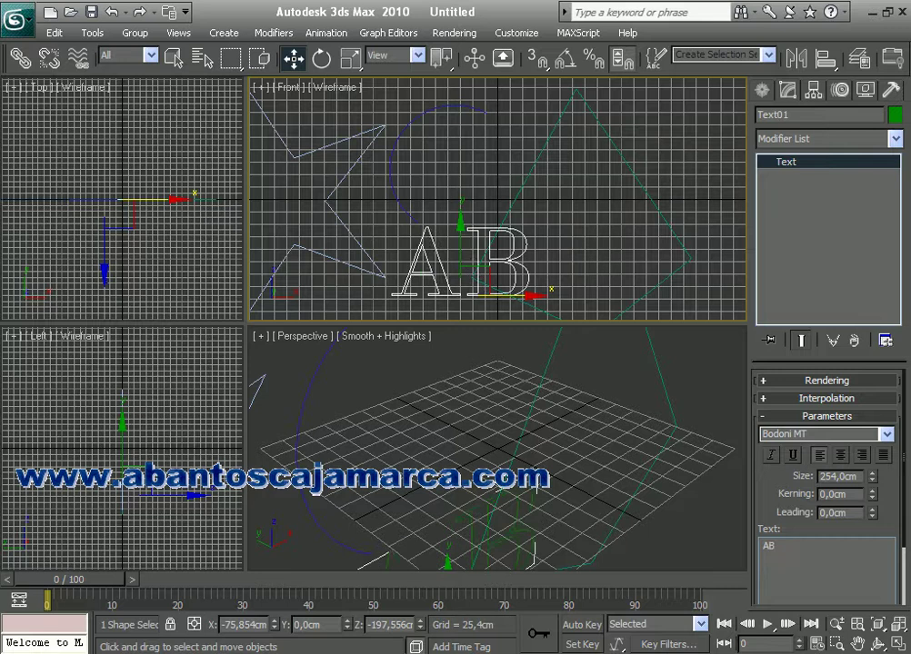
type("ANTOS")
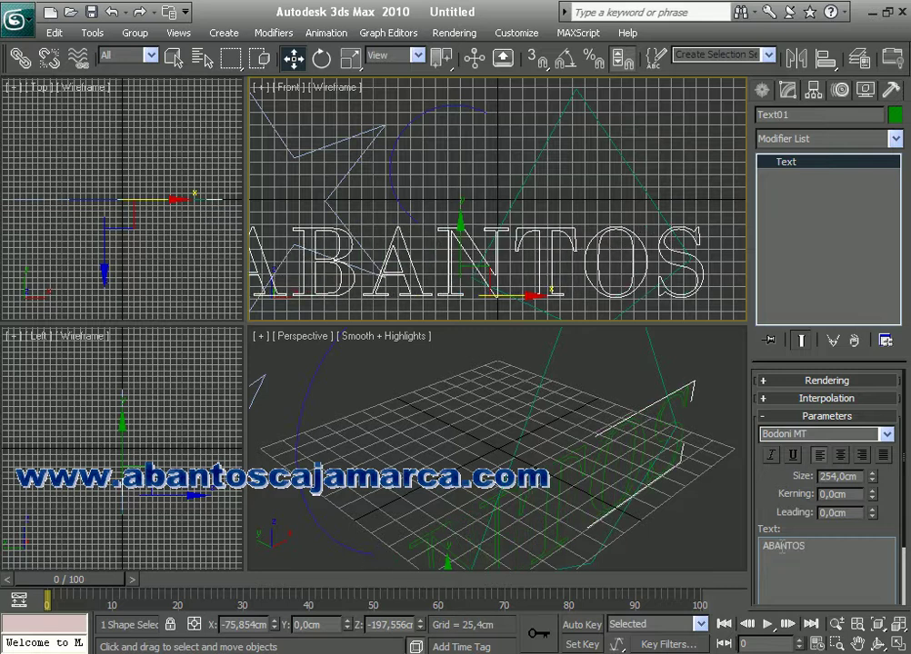
Underline the ABANTOS text, and try the italic style before switching it back off.
left_click(793, 456)
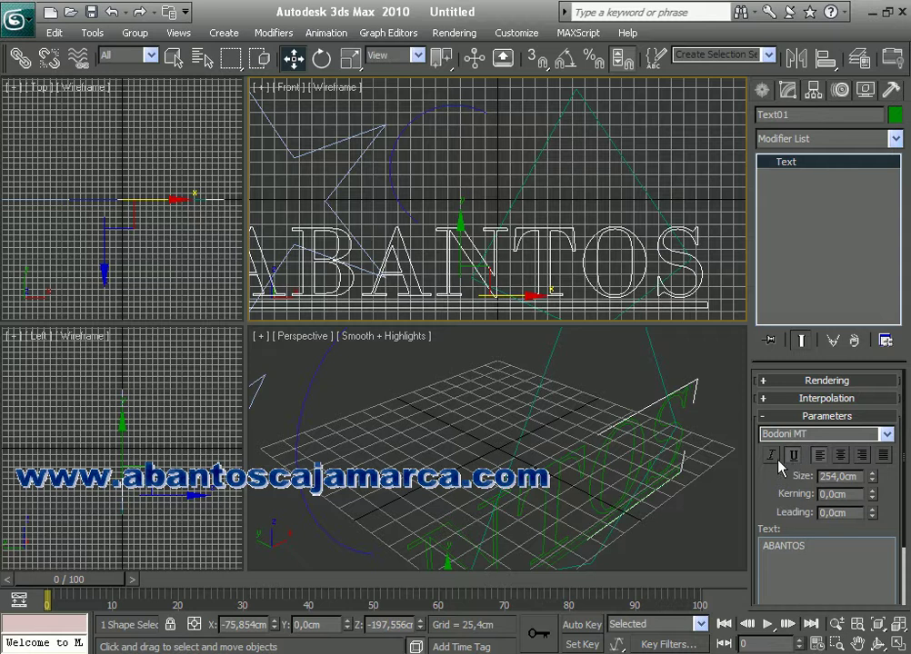
left_click(774, 459)
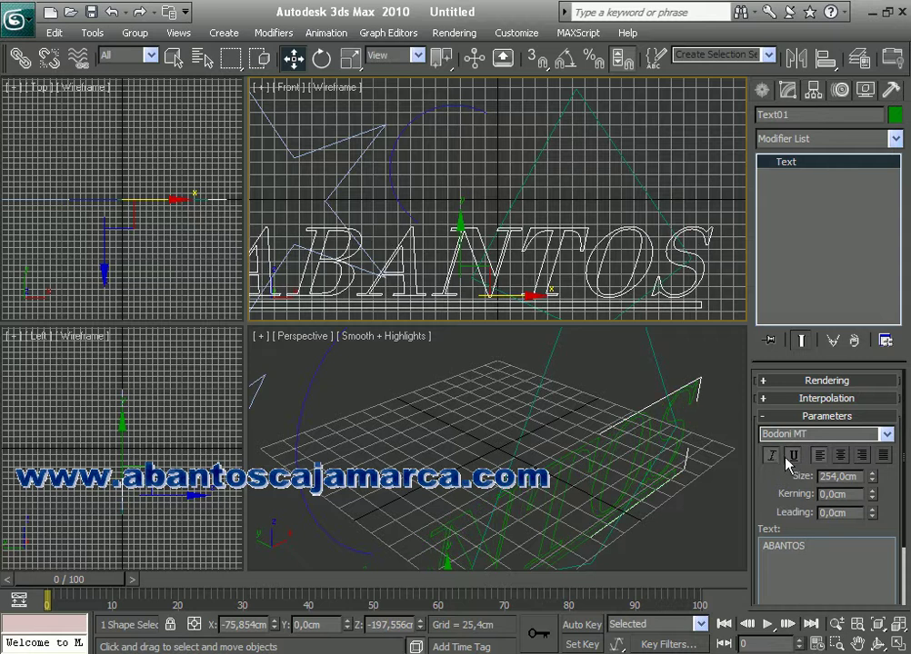
left_click(777, 455)
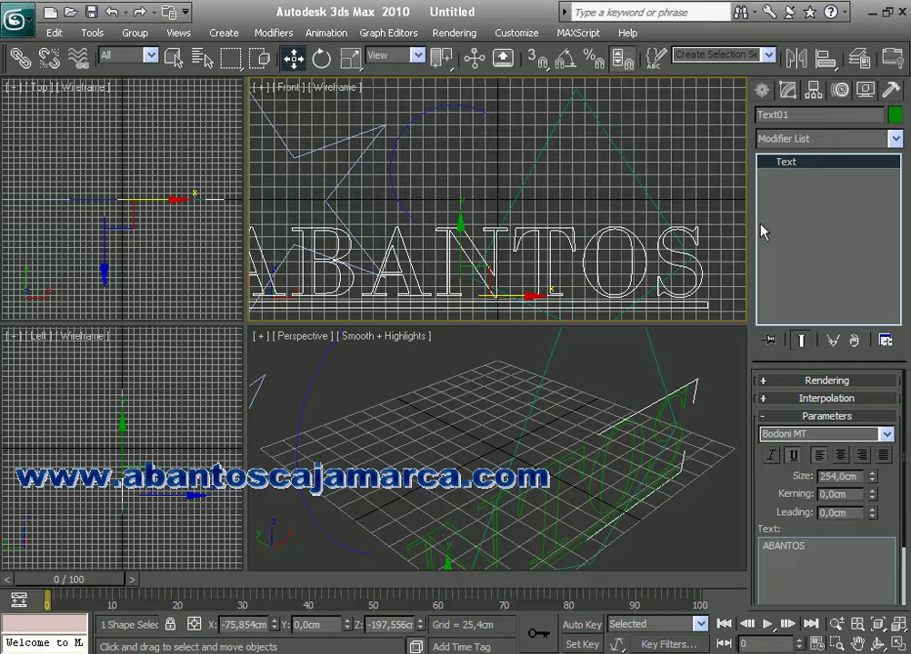
Draw a rectangle spline on the ground grid in the Perspective view, about 179 cm long and 107 cm wide.
left_click(763, 91)
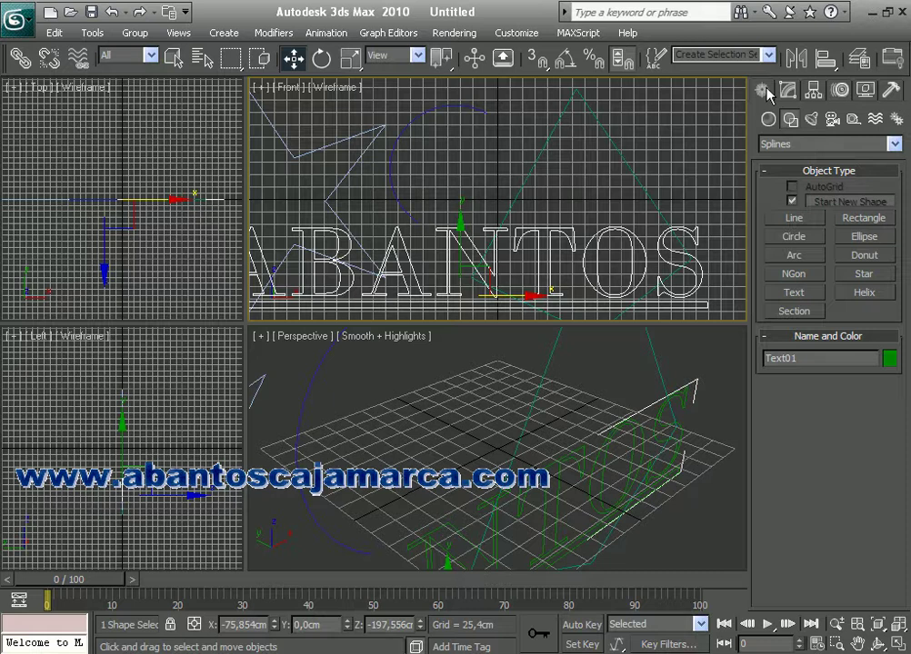
left_click(849, 224)
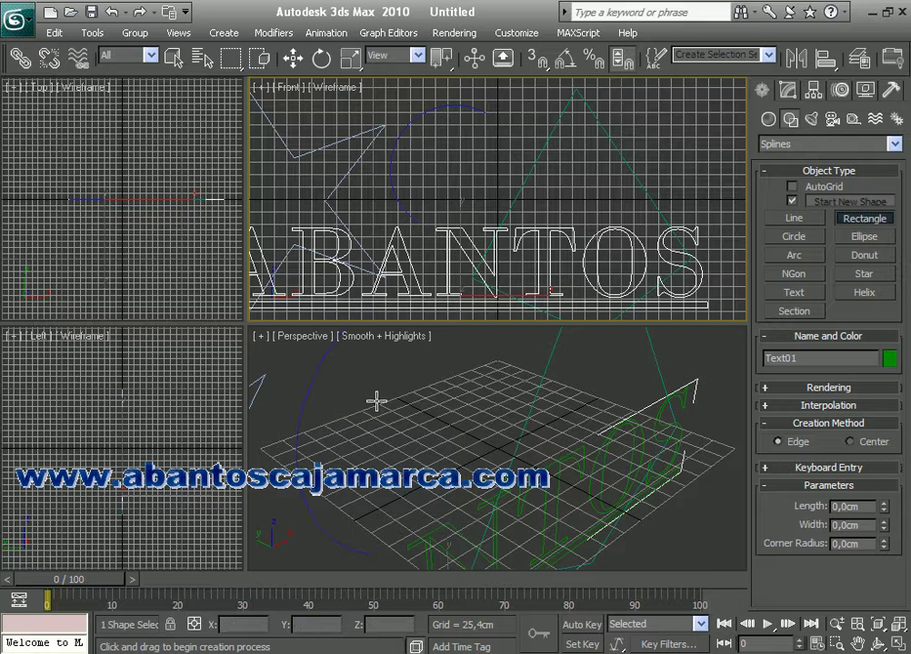
left_click_drag(378, 393, 394, 462)
left_click_drag(473, 437, 473, 437)
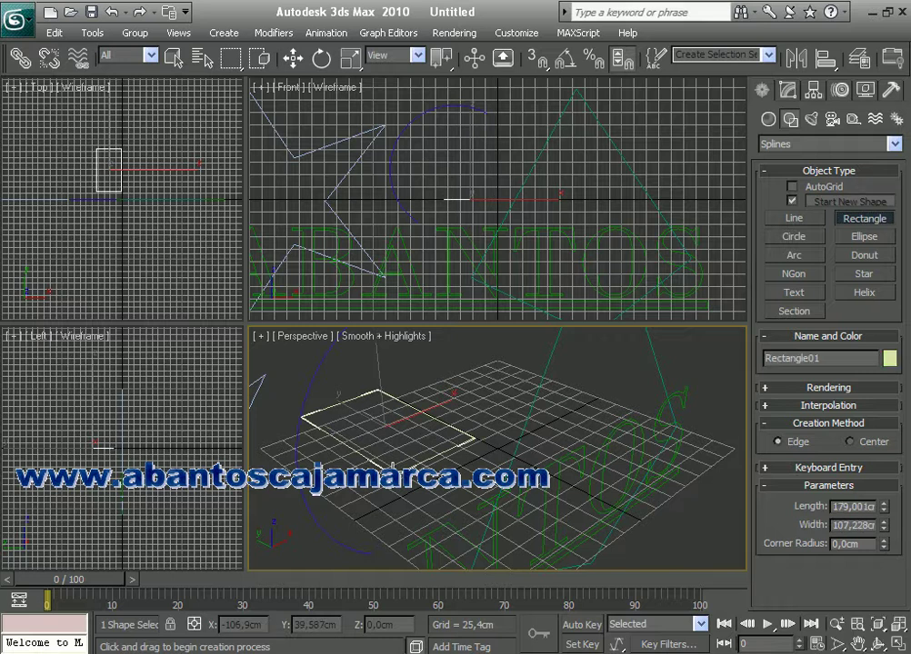